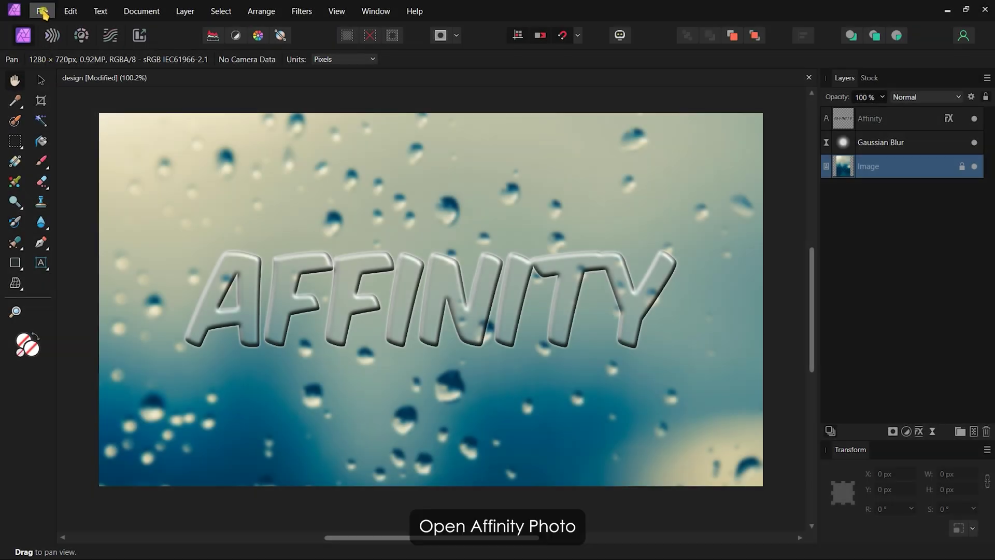
# Step: Create a new 1280×720 YouTube Thumbnail document
pyautogui.click(40, 11)
pyautogui.hotkey('ctrl', 'n')
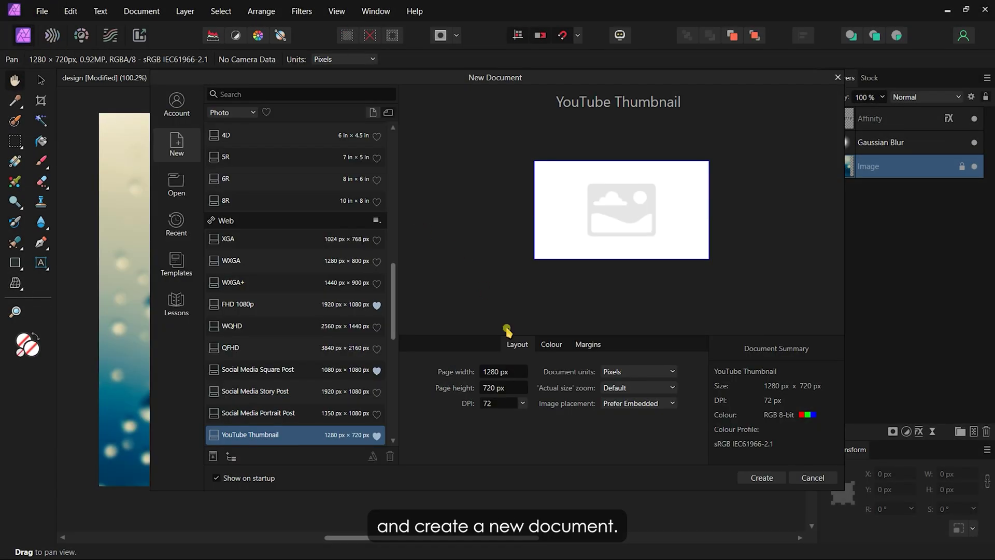
pyautogui.click(761, 478)
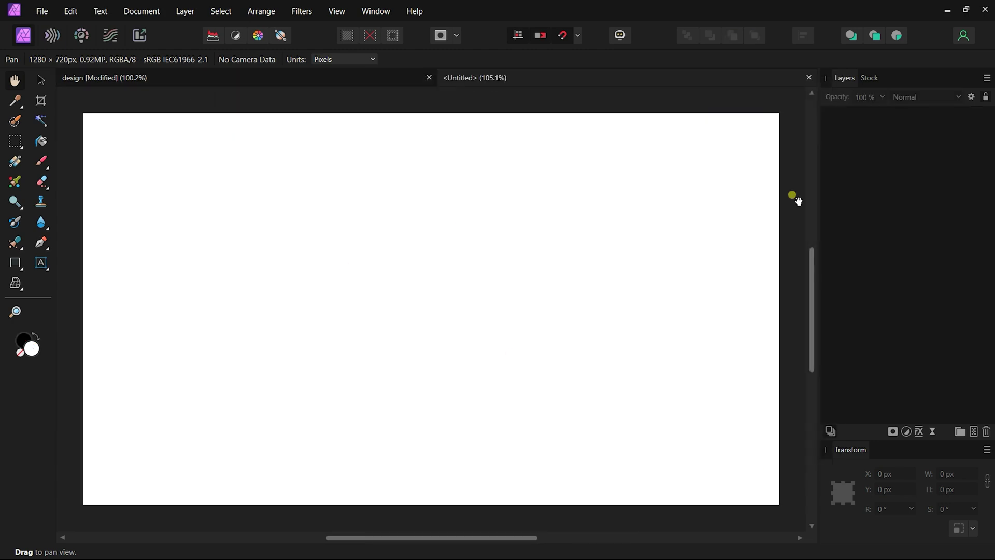
# Step: Search Stock photos for rain and place a rain-on-glass photo in the document
pyautogui.click(870, 78)
pyautogui.click(893, 97)
pyautogui.write('ral')
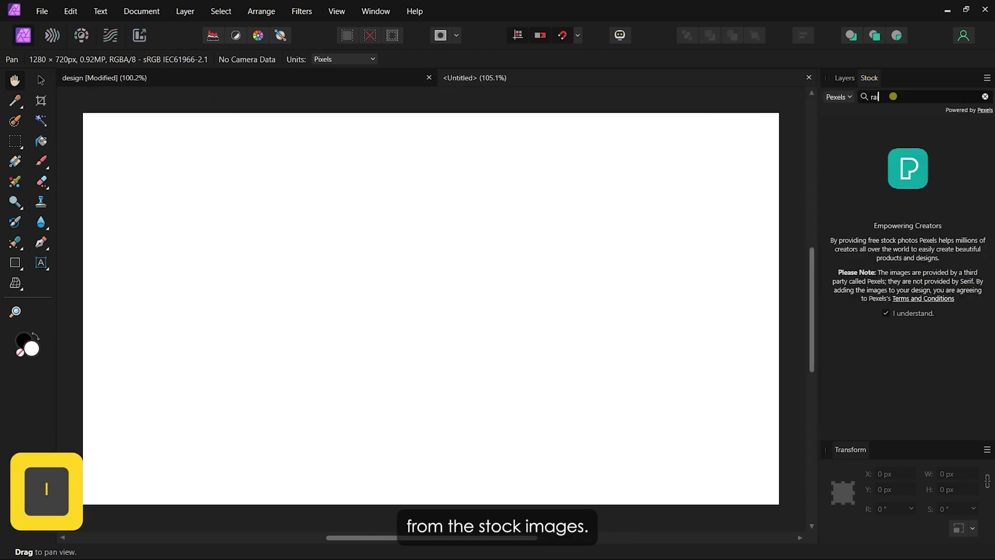
pyautogui.write('n')
pyautogui.press('Return')
pyautogui.scroll(-2, 955, 308)
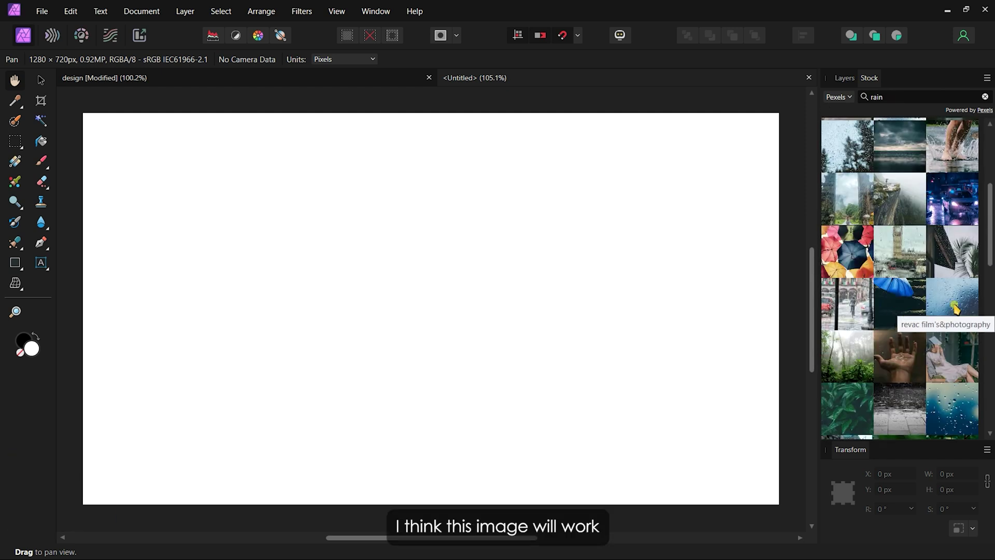
pyautogui.moveTo(955, 309); pyautogui.dragTo(621, 332)
pyautogui.click(754, 173)
# Step: Scale the photo to 1280 px wide and centre it vertically on the canvas
pyautogui.press('v')
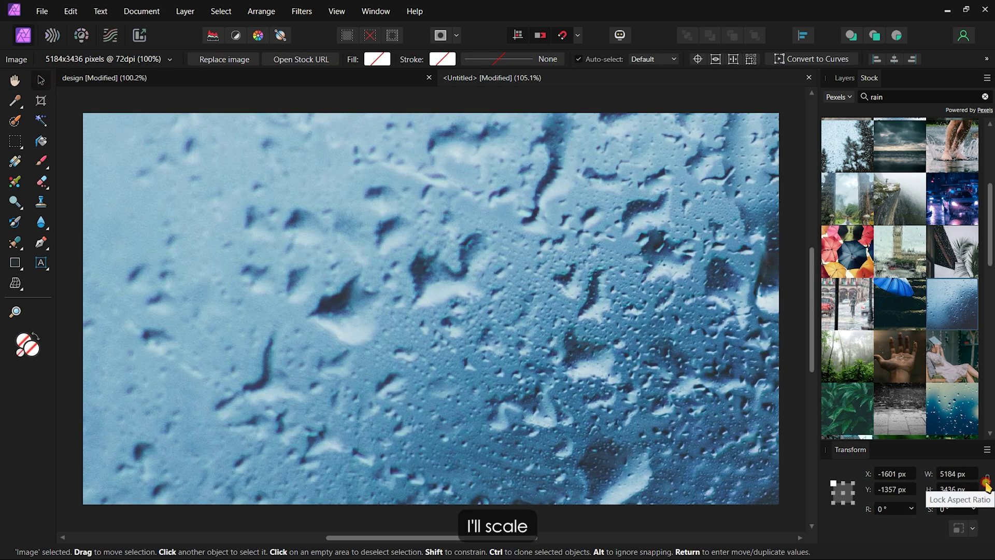
pyautogui.click(945, 474)
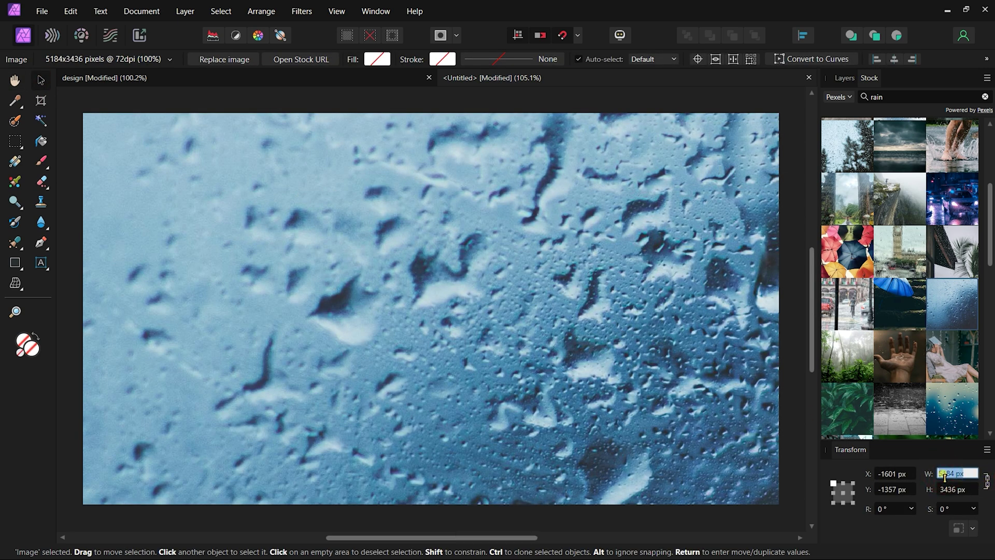
pyautogui.write('1280')
pyautogui.press('Return')
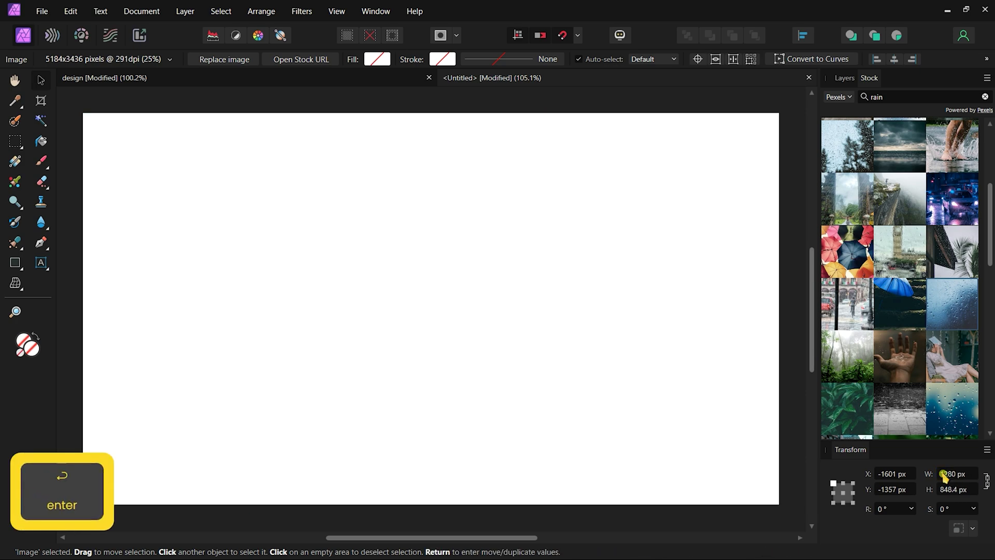
pyautogui.click(892, 61)
pyautogui.click(803, 36)
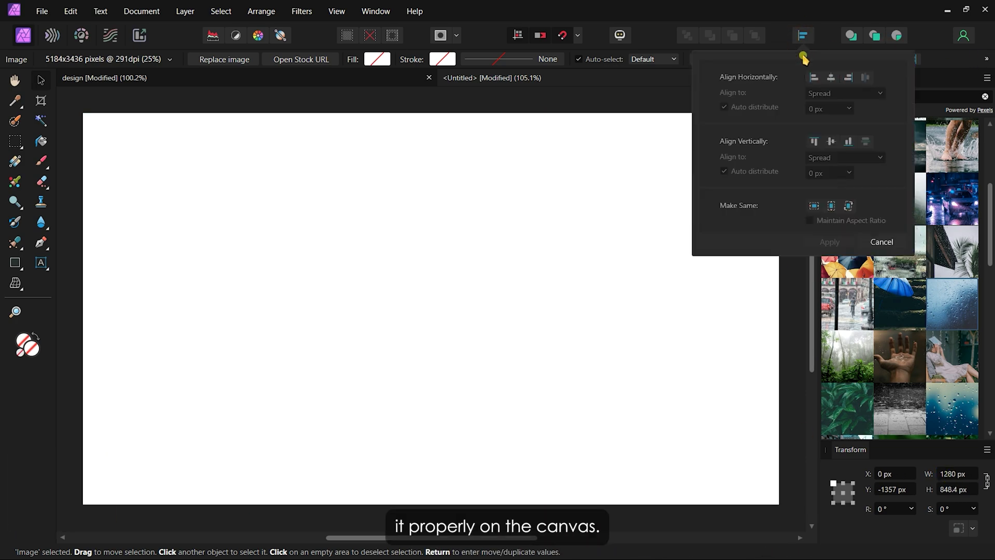
pyautogui.click(831, 142)
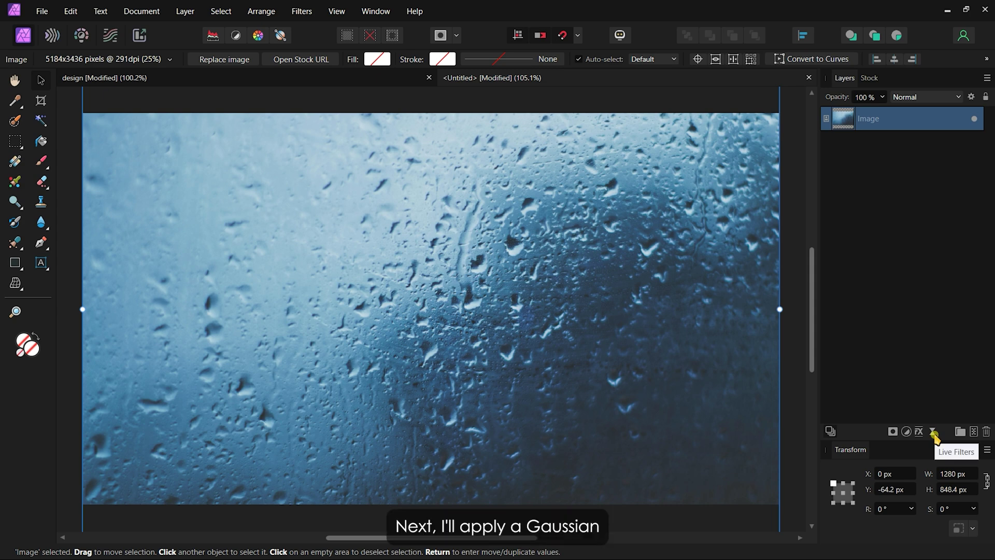
# Step: Add a 5 px live Gaussian Blur with Preserve Alpha and move it above the Image layer
pyautogui.click(933, 432)
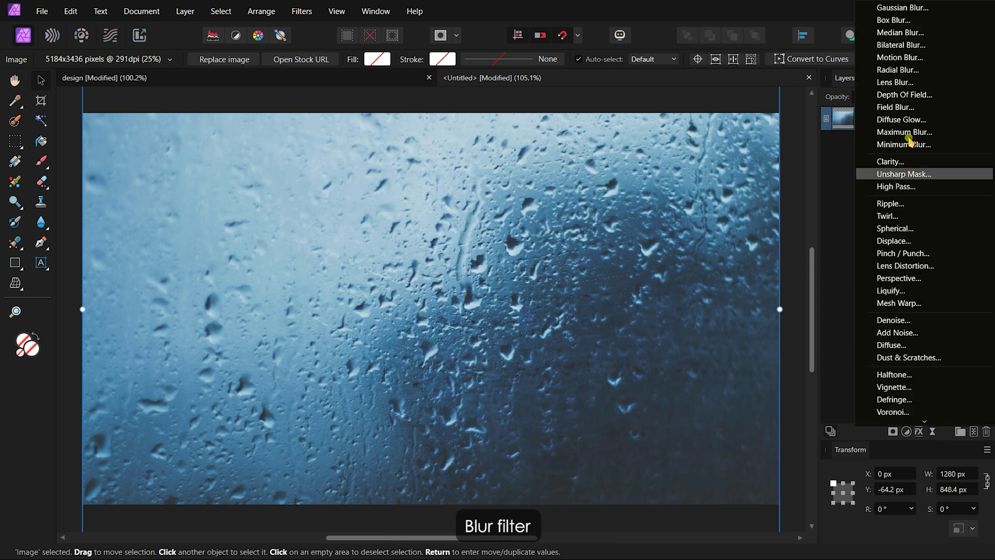
pyautogui.click(903, 8)
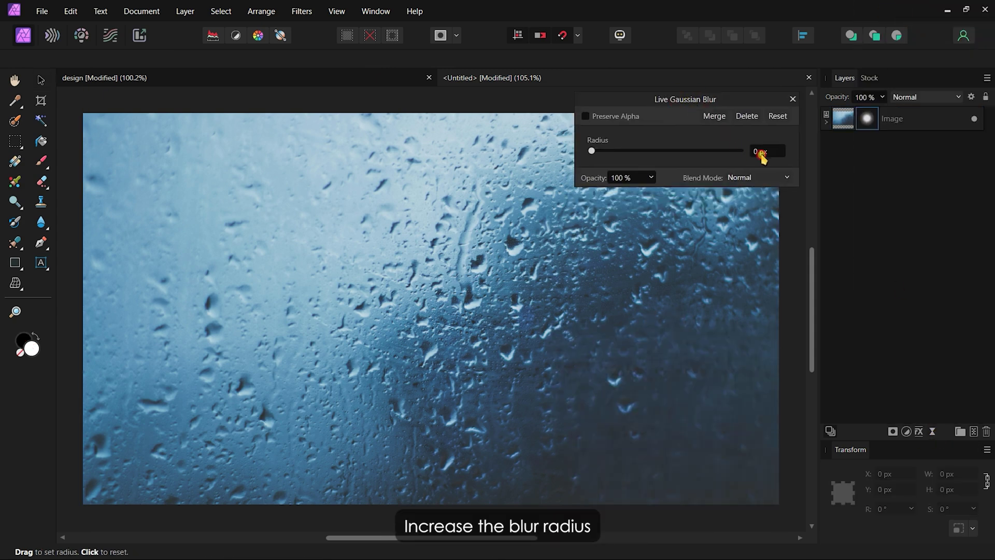
pyautogui.click(762, 152)
pyautogui.write('5')
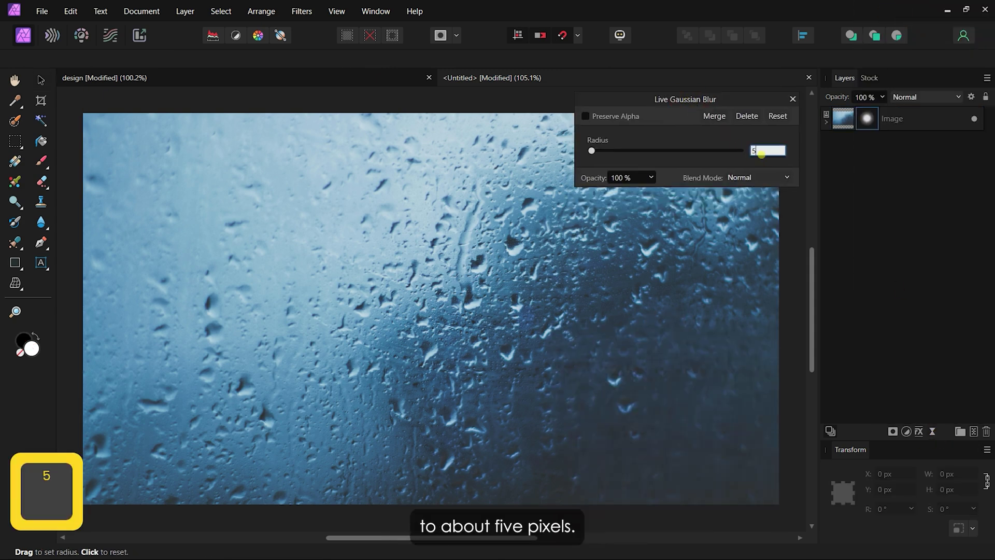
pyautogui.press('Return')
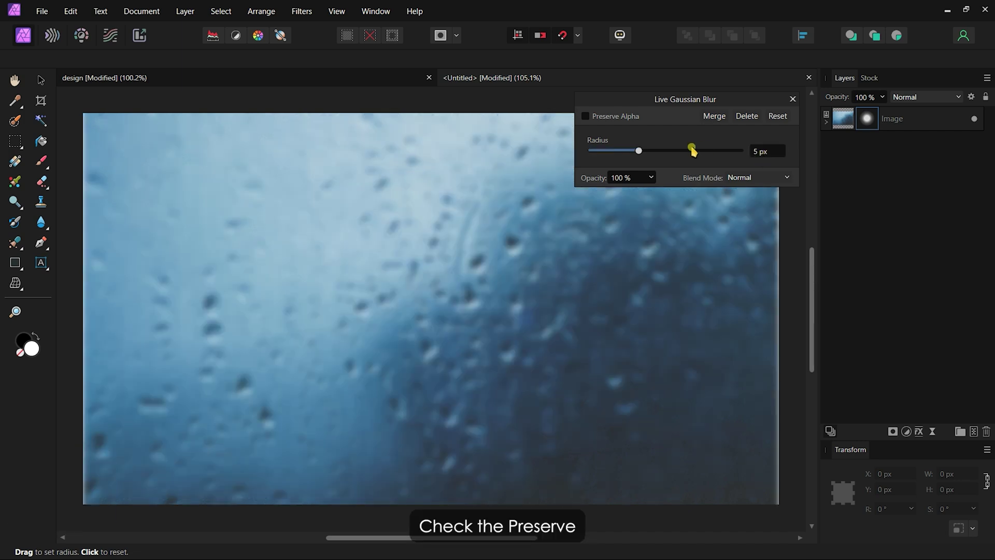
pyautogui.click(586, 116)
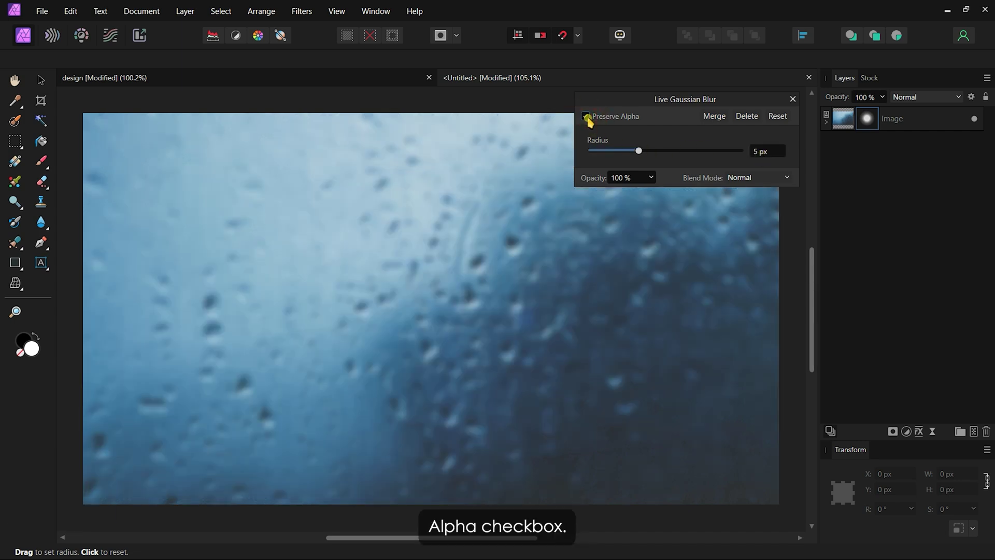
pyautogui.click(793, 99)
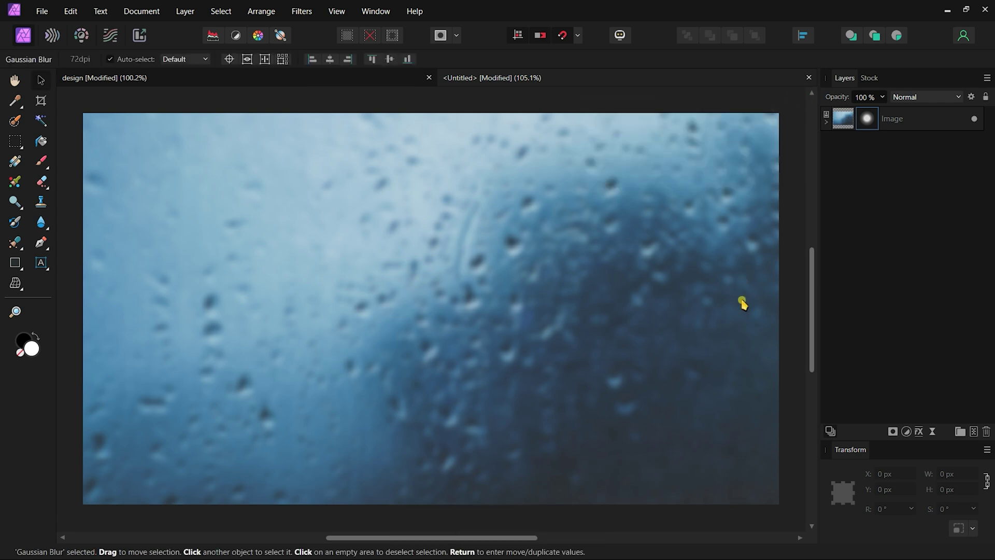
pyautogui.click(826, 122)
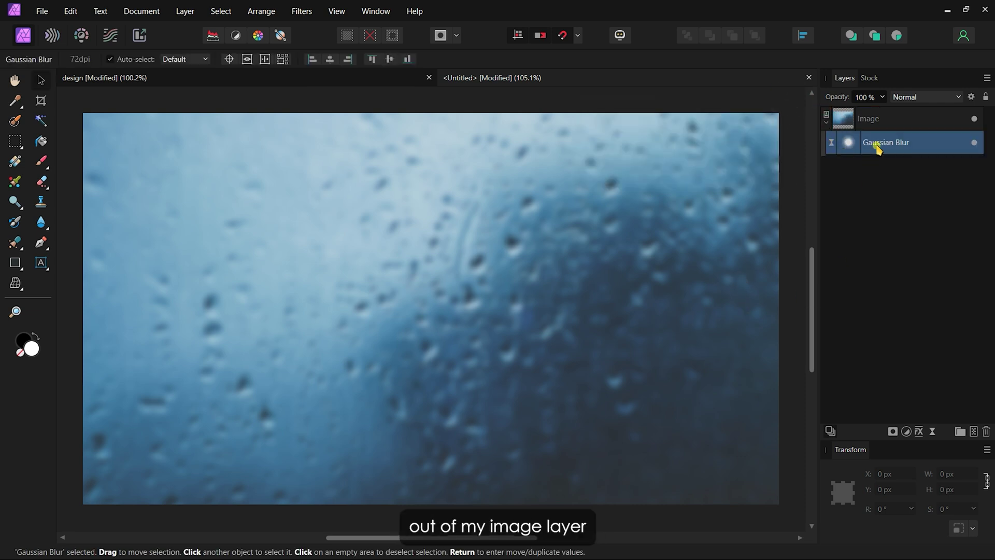
pyautogui.moveTo(878, 149); pyautogui.dragTo(880, 109)
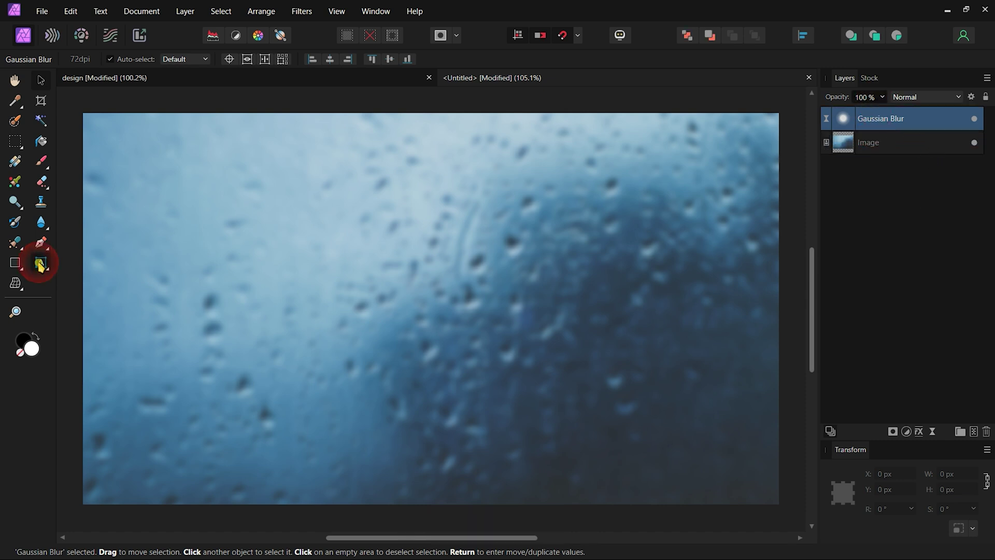
# Step: Add large artistic text reading 'Glass' on the canvas
pyautogui.click(40, 265)
pyautogui.moveTo(295, 238); pyautogui.dragTo(409, 357)
pyautogui.write('Glass')
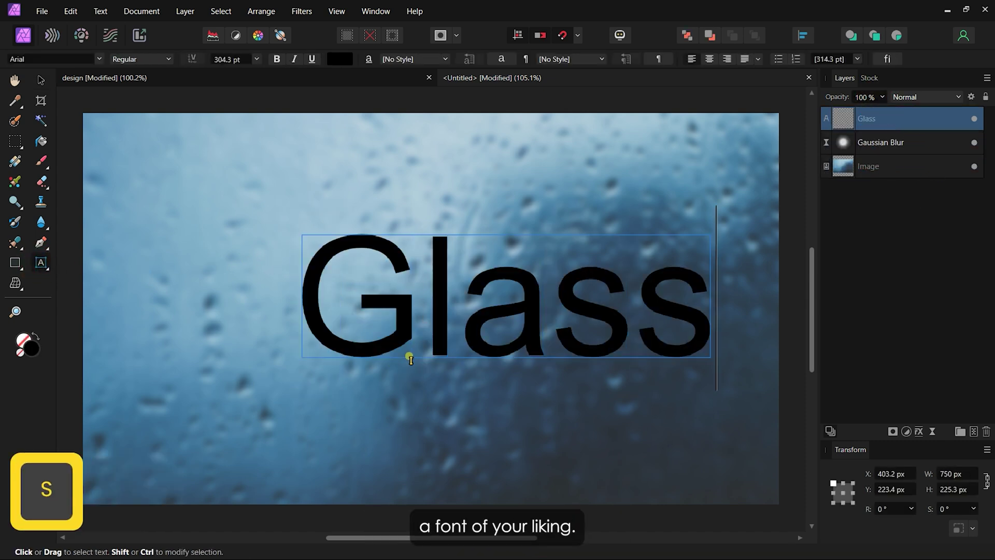
pyautogui.press('Escape')
# Step: Set the text's font to Komika Axis and move it to the photo's centre
pyautogui.click(41, 81)
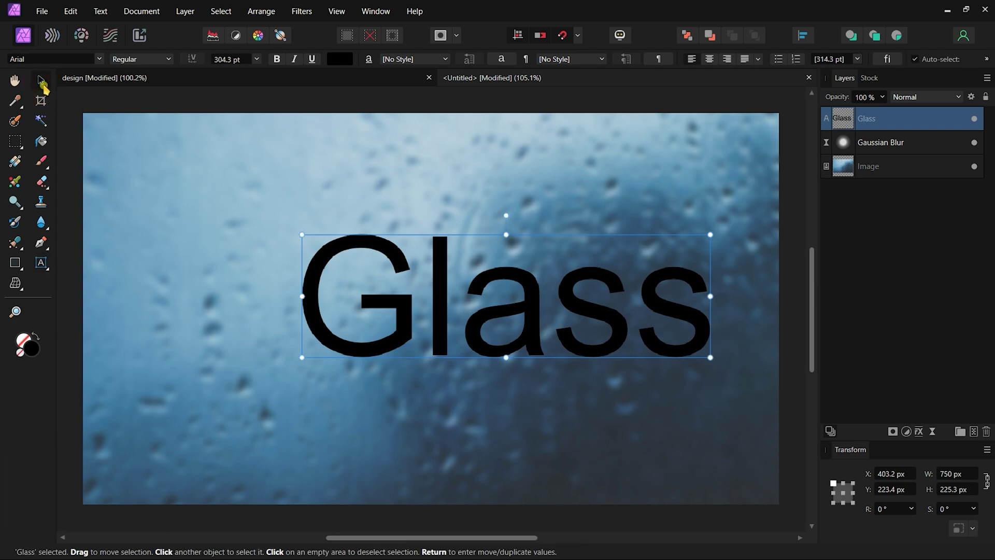
pyautogui.click(99, 61)
pyautogui.click(120, 74)
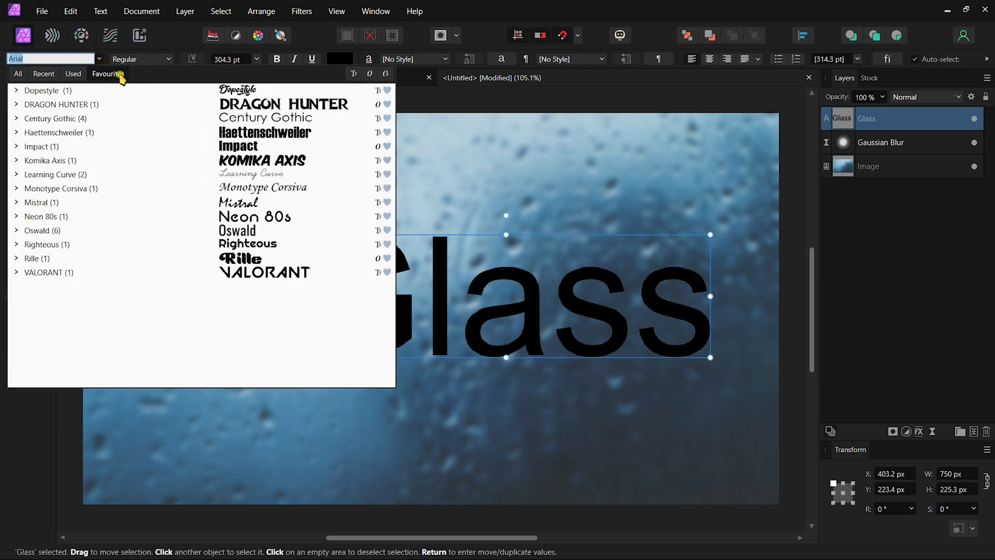
pyautogui.click(223, 160)
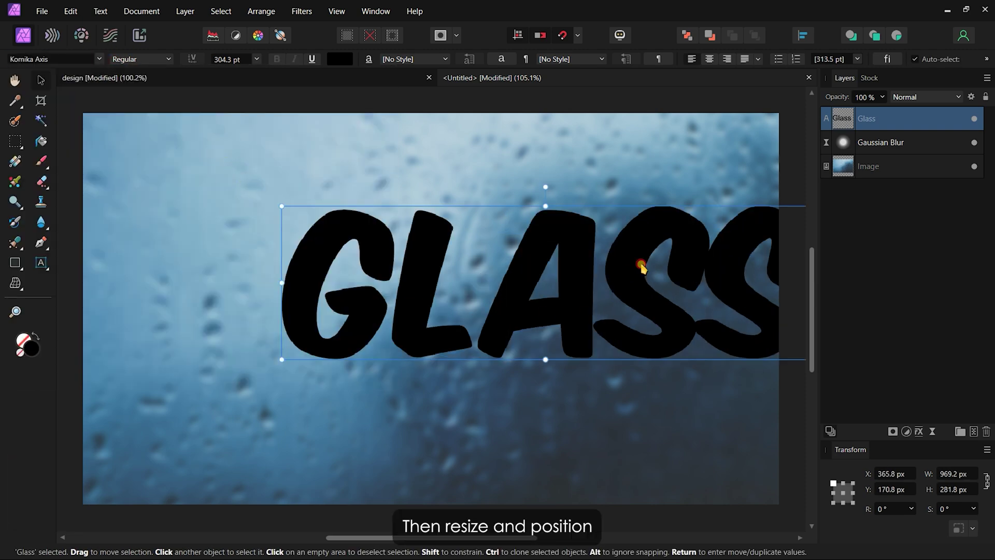
pyautogui.moveTo(641, 265); pyautogui.dragTo(469, 257)
pyautogui.click(334, 59)
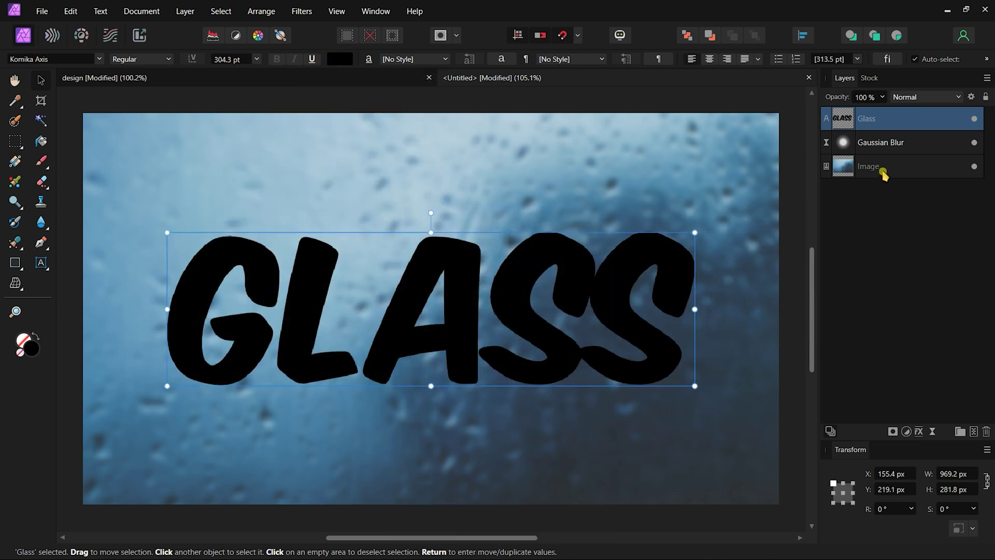
# Step: Set the Glass text layer's blend mode to Screen
pyautogui.click(938, 100)
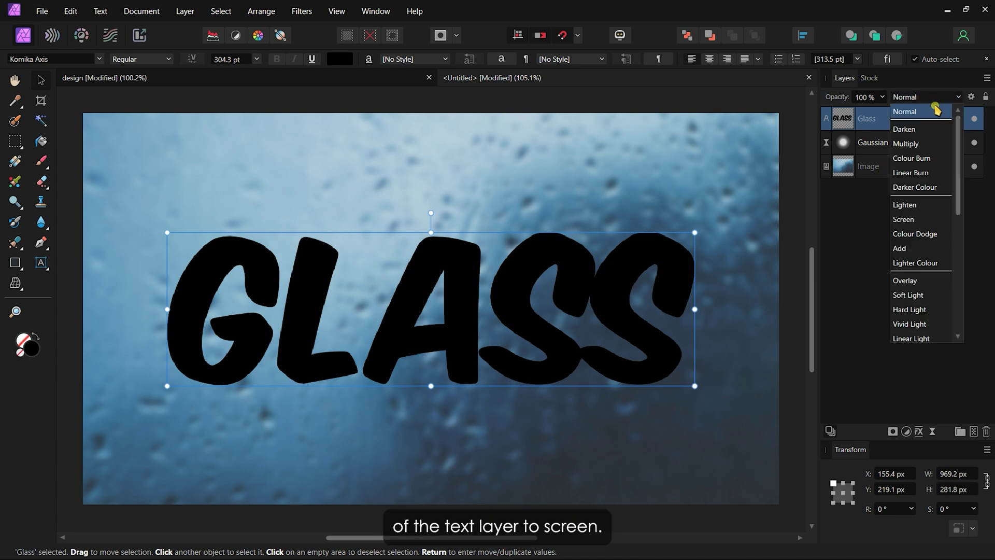
pyautogui.click(907, 221)
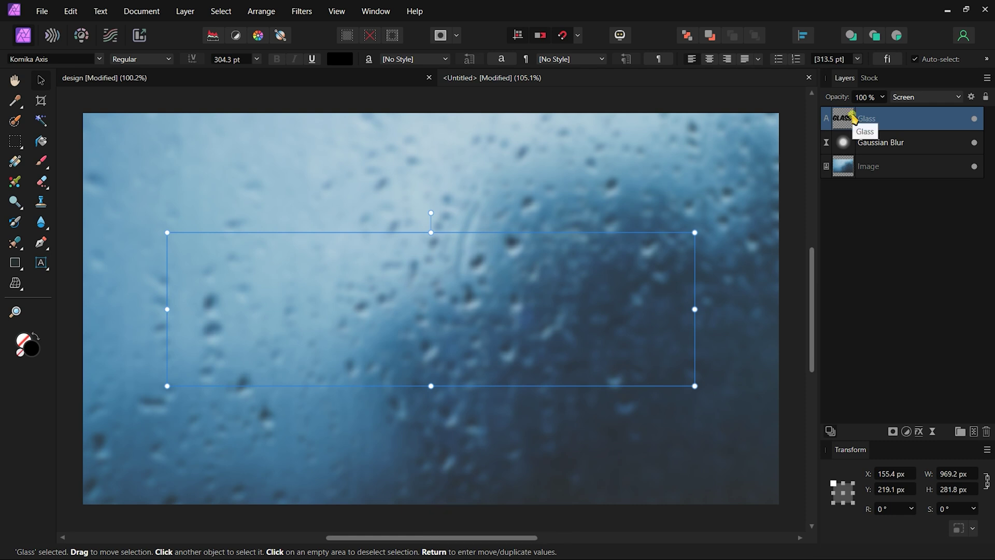
# Step: Enable the 3D layer effect with 8.5 px radius and 5 px soften
pyautogui.click(920, 433)
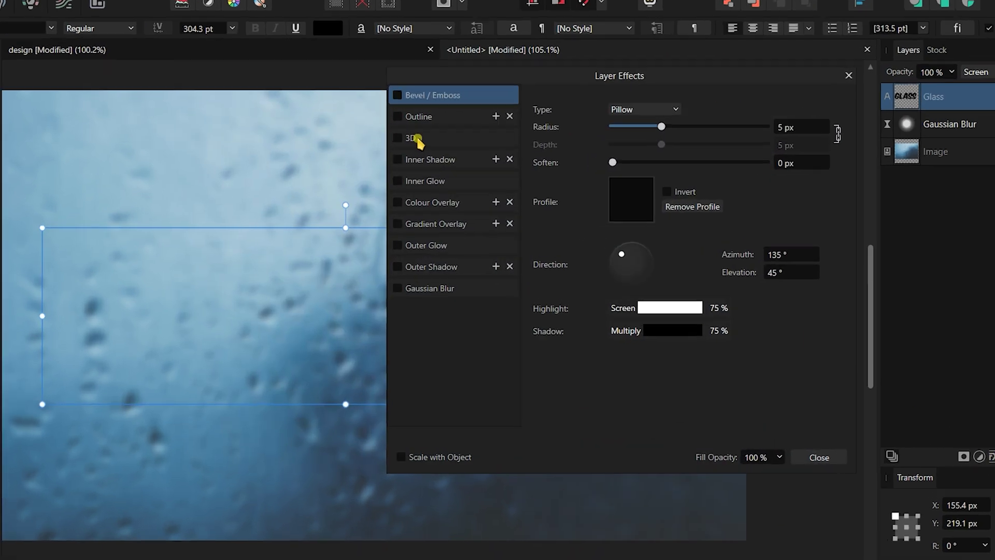
pyautogui.click(416, 155)
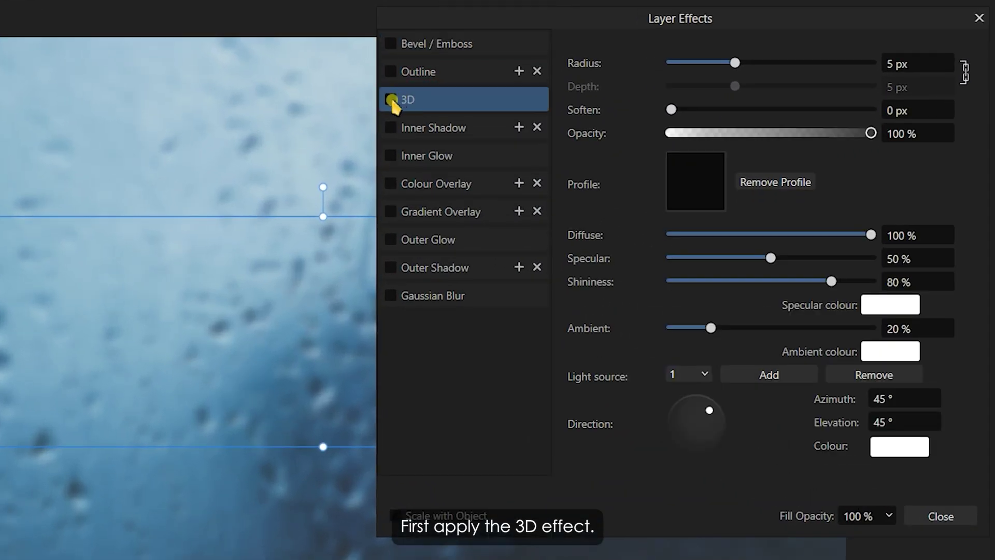
pyautogui.click(392, 100)
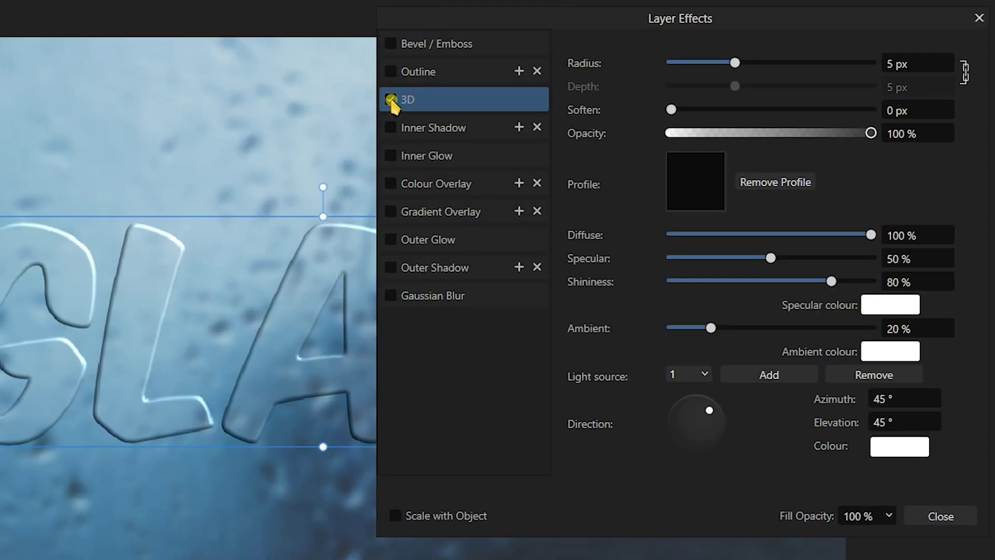
pyautogui.click(916, 66)
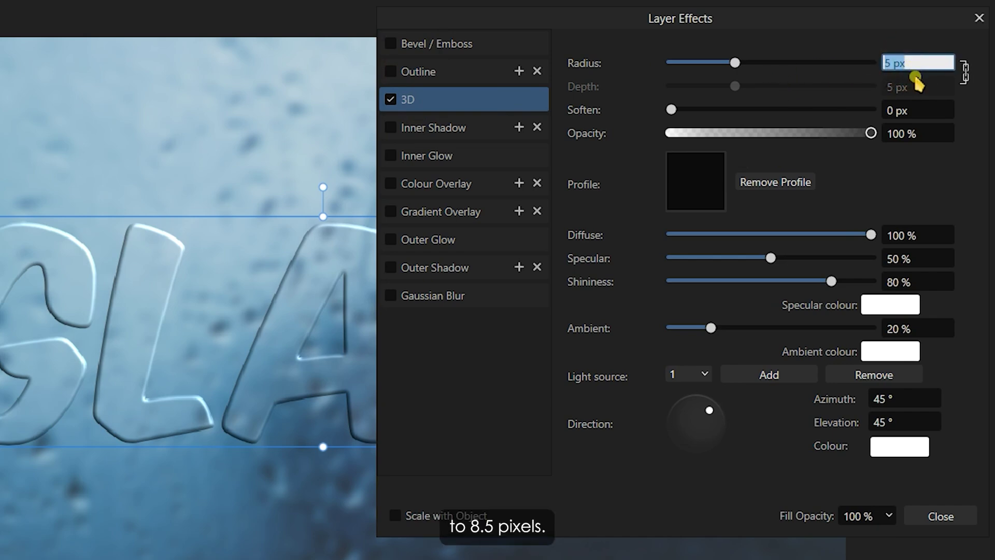
pyautogui.write('8.5')
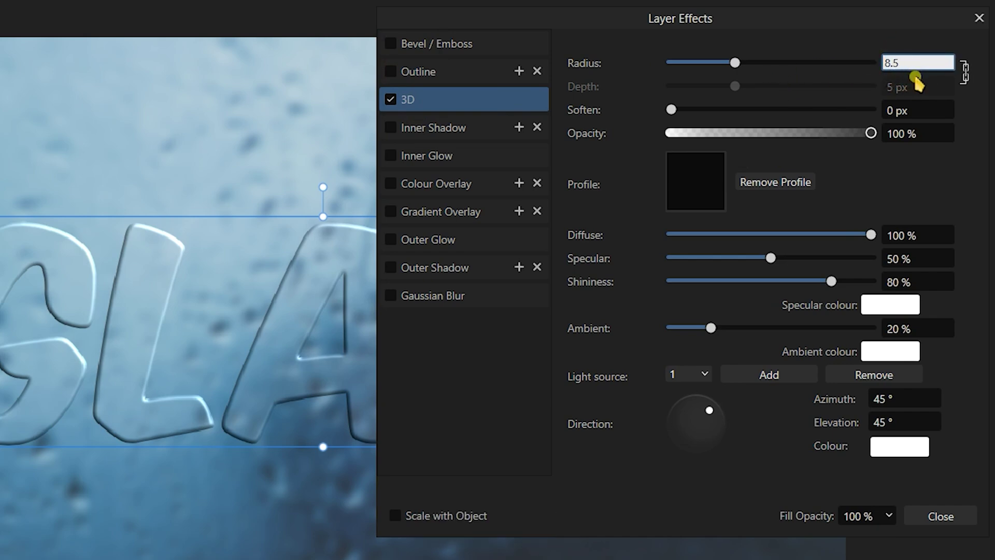
pyautogui.press('Return')
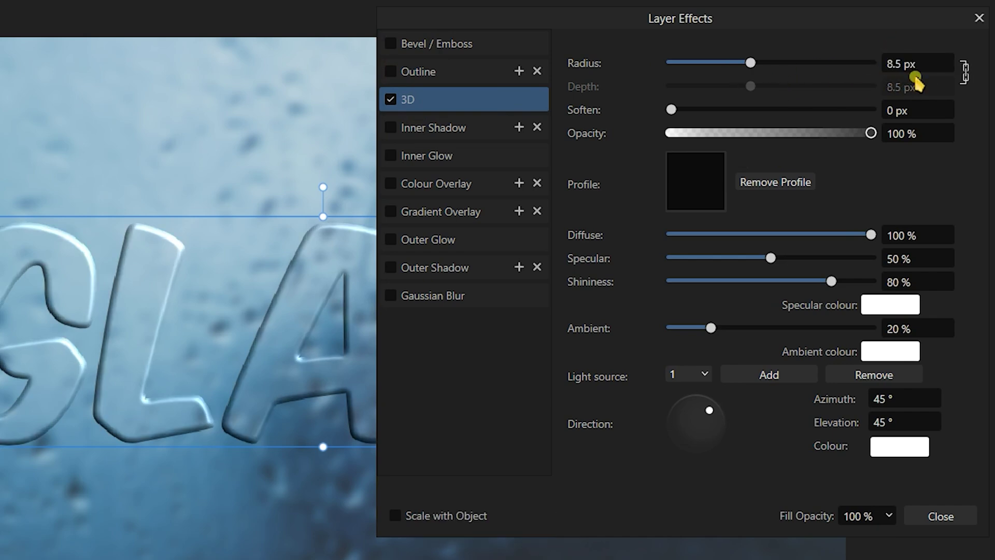
pyautogui.click(896, 111)
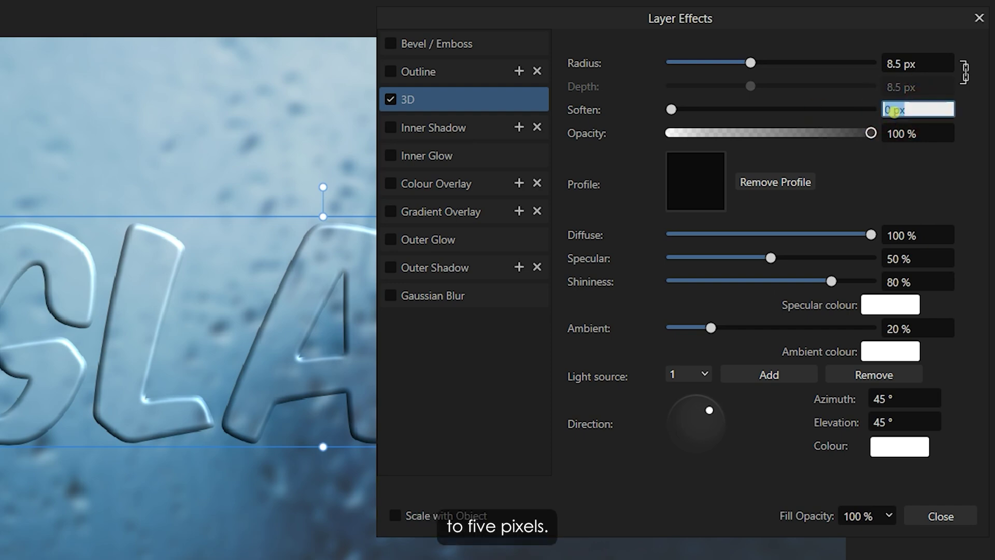
pyautogui.write('5')
pyautogui.press('Return')
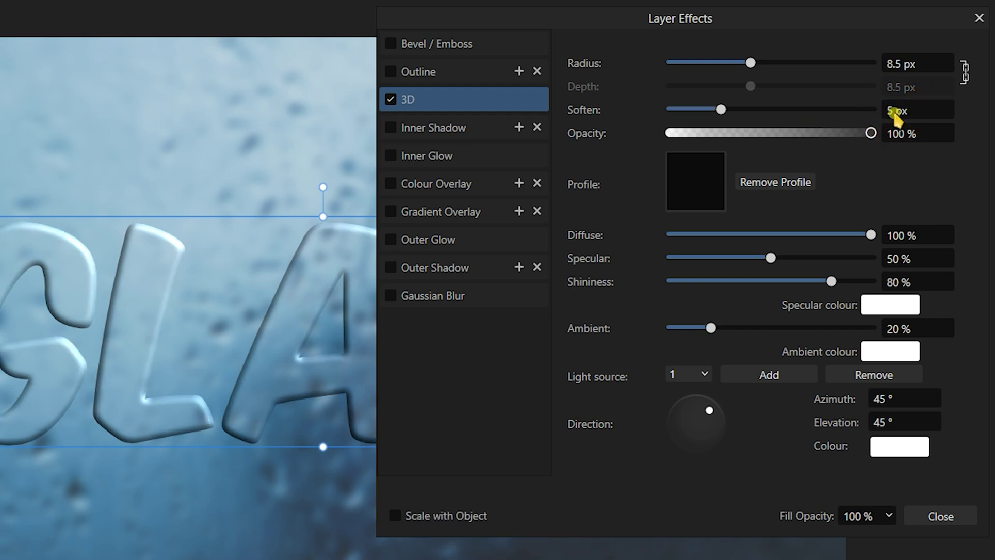
# Step: Set the 3D lighting to 85% diffuse and 80% specular
pyautogui.click(897, 237)
pyautogui.write('85')
pyautogui.press('Return')
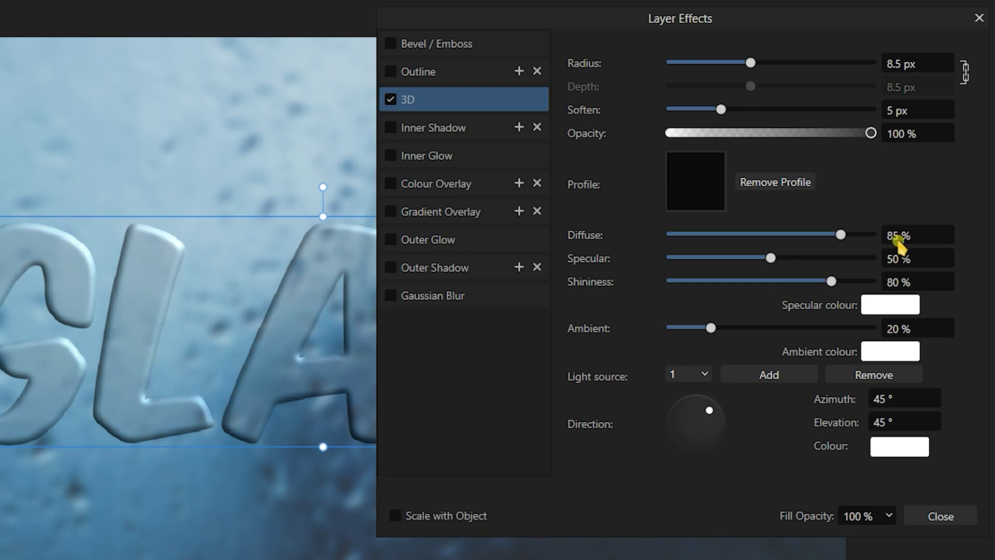
pyautogui.click(919, 259)
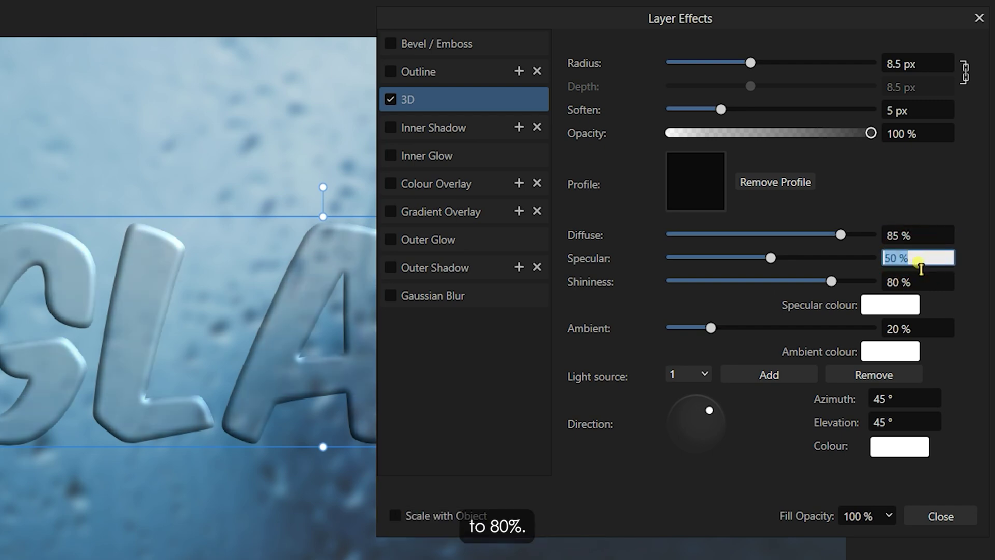
pyautogui.write('80')
pyautogui.press('Return')
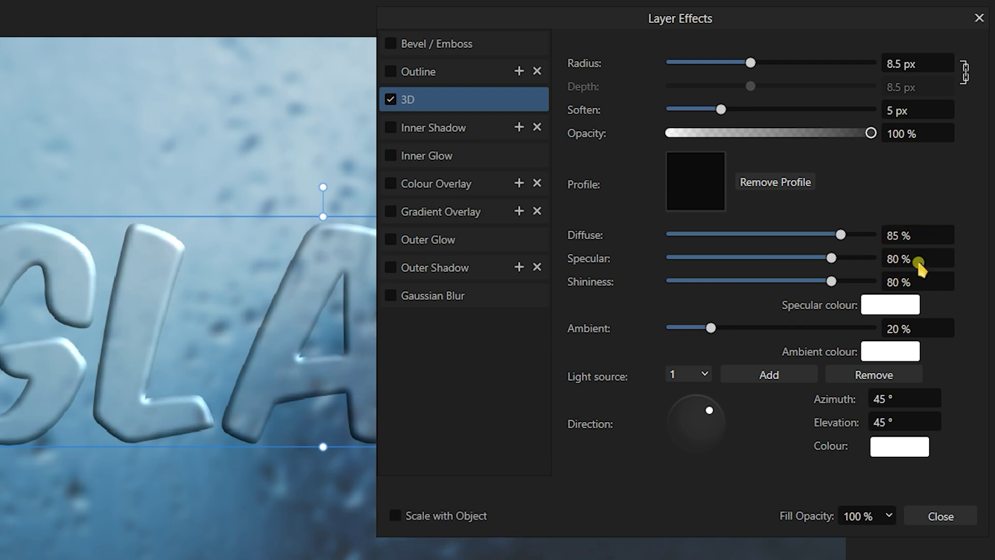
# Step: Enable Bevel/Emboss with Inner type and a 10 px radius
pyautogui.click(424, 46)
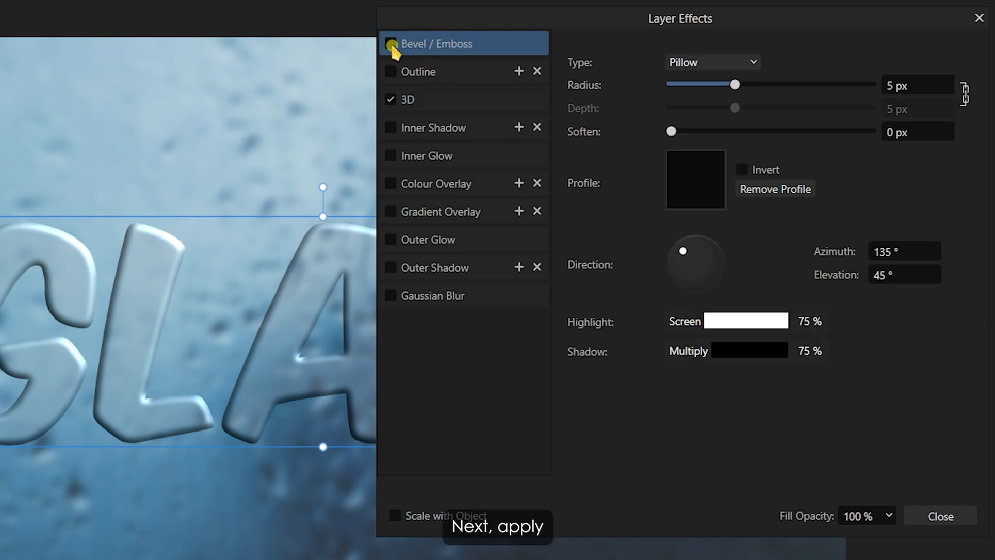
pyautogui.click(391, 43)
pyautogui.click(920, 85)
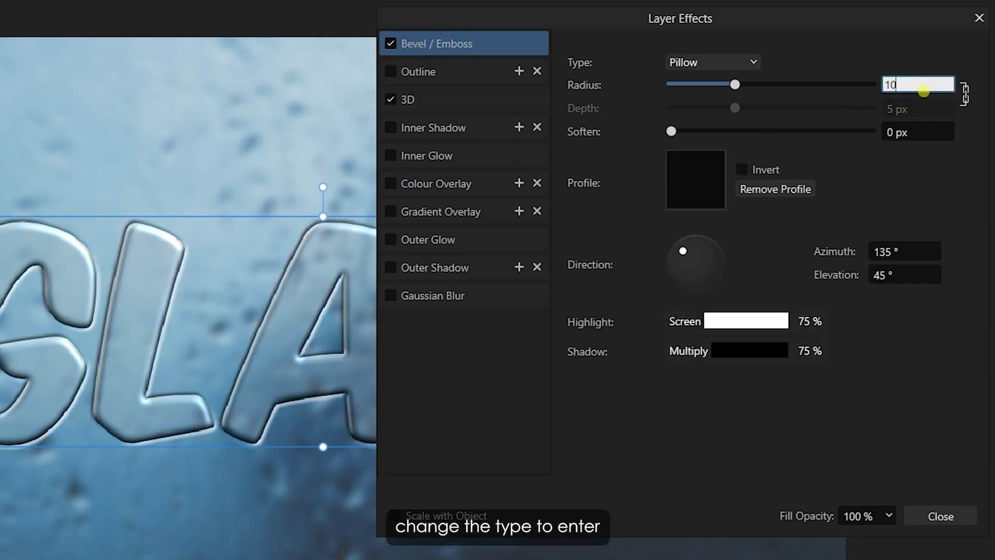
pyautogui.write('10')
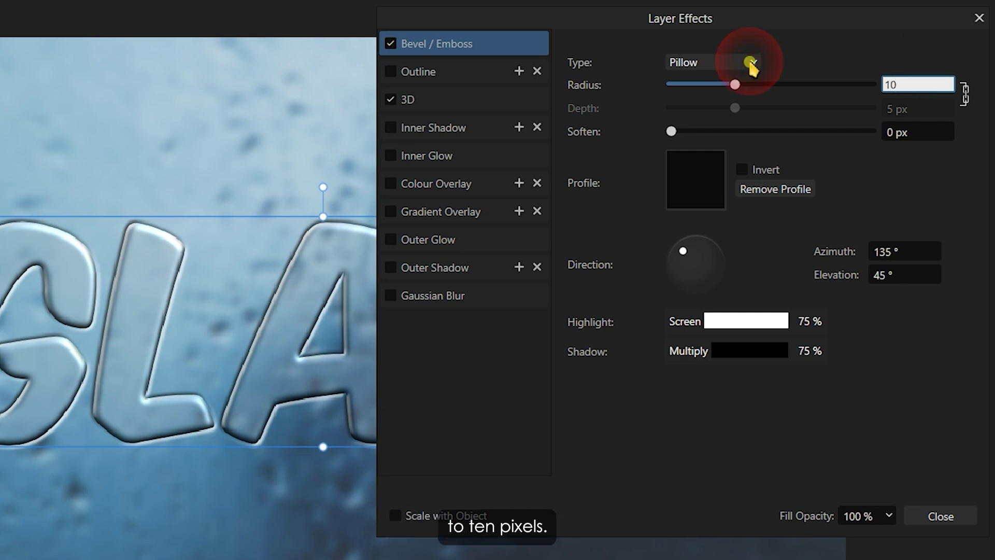
pyautogui.click(751, 63)
pyautogui.click(715, 83)
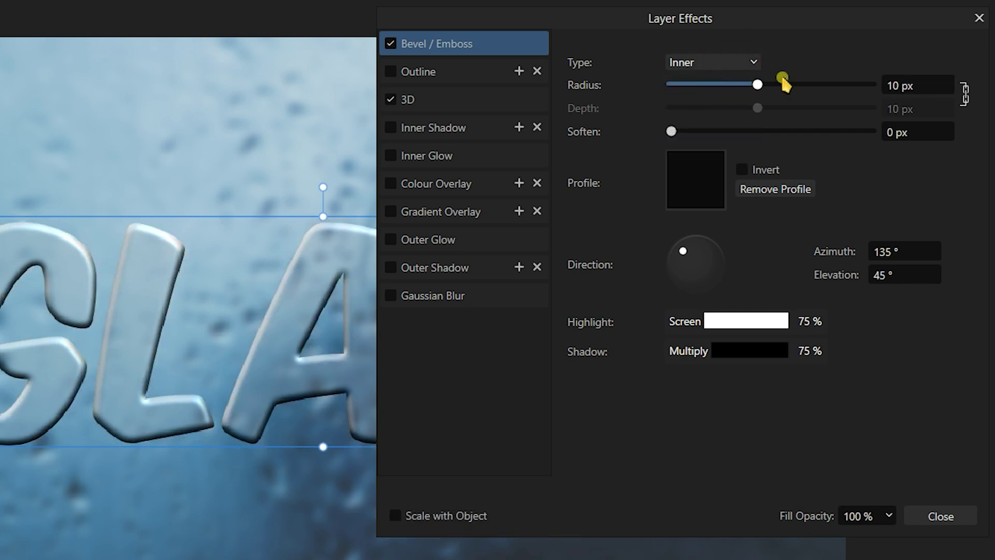
# Step: Enable Inner Shadow at 75% opacity, 10 px radius and 25% intensity
pyautogui.click(440, 128)
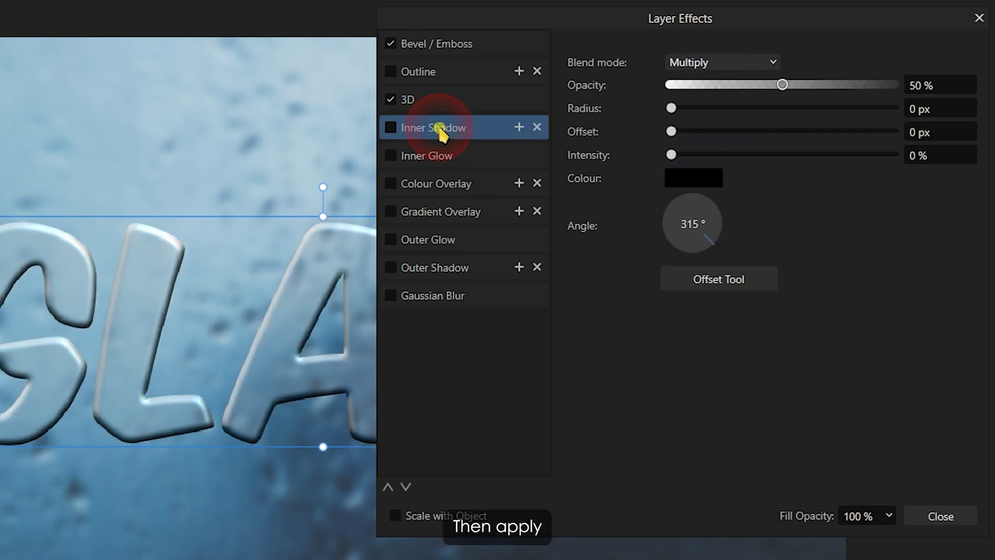
pyautogui.click(391, 128)
pyautogui.click(929, 87)
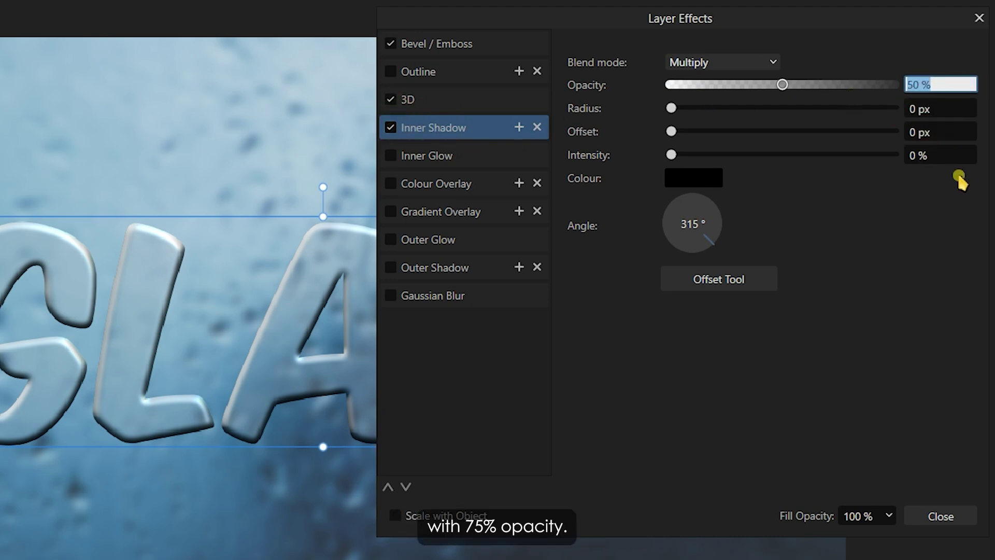
pyautogui.write('75')
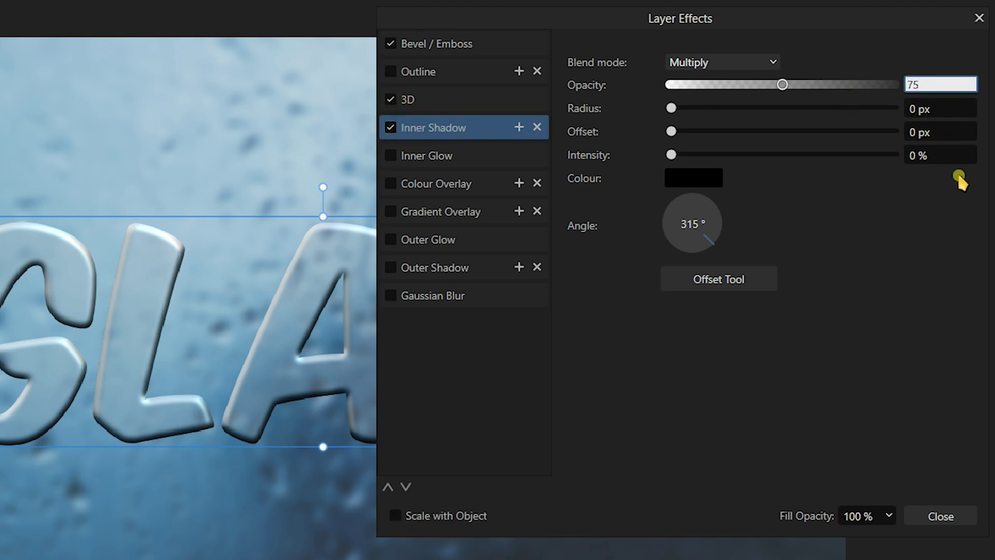
pyautogui.press('Return')
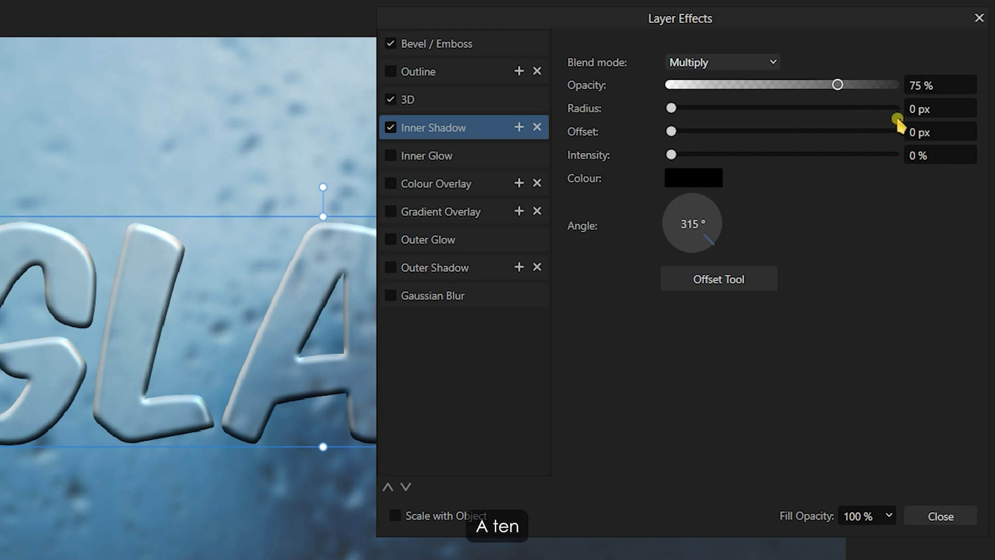
pyautogui.click(924, 109)
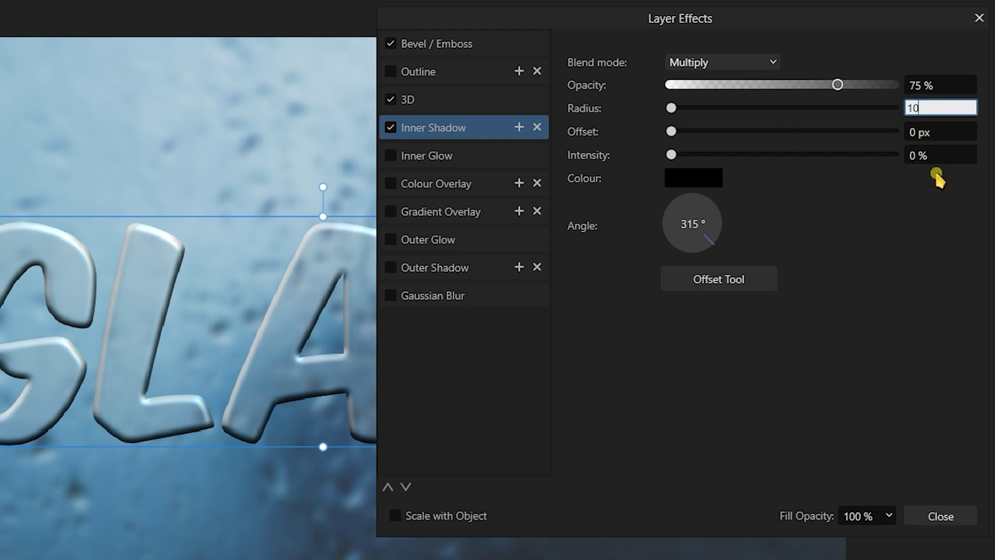
pyautogui.press('Return')
pyautogui.click(914, 155)
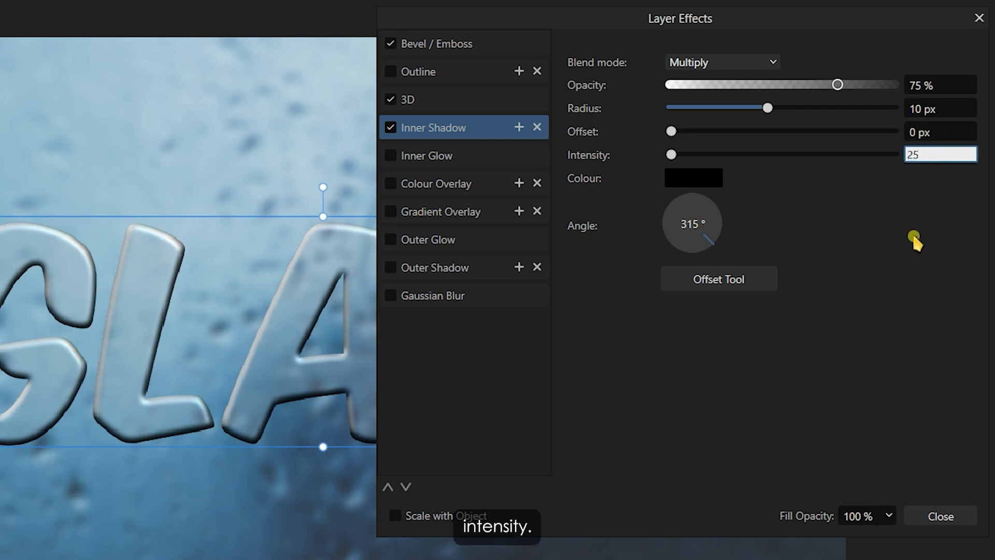
pyautogui.press('Return')
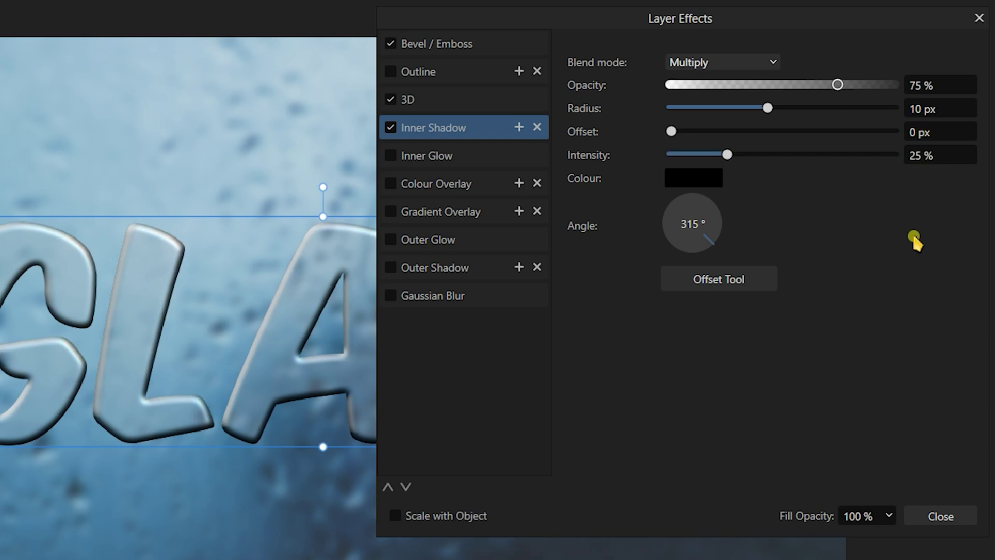
# Step: Enable Inner Glow at 25% opacity and 10 px radius
pyautogui.click(408, 158)
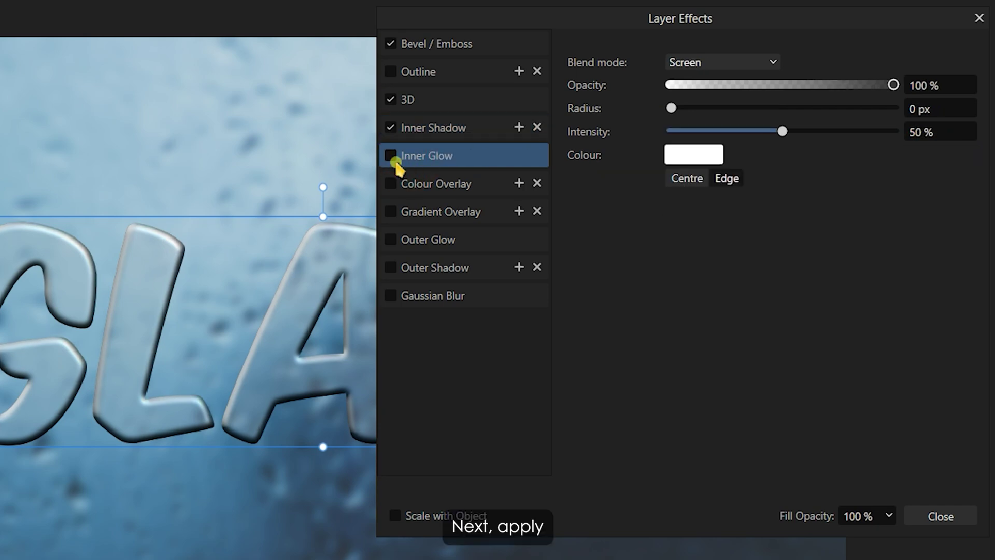
pyautogui.click(390, 156)
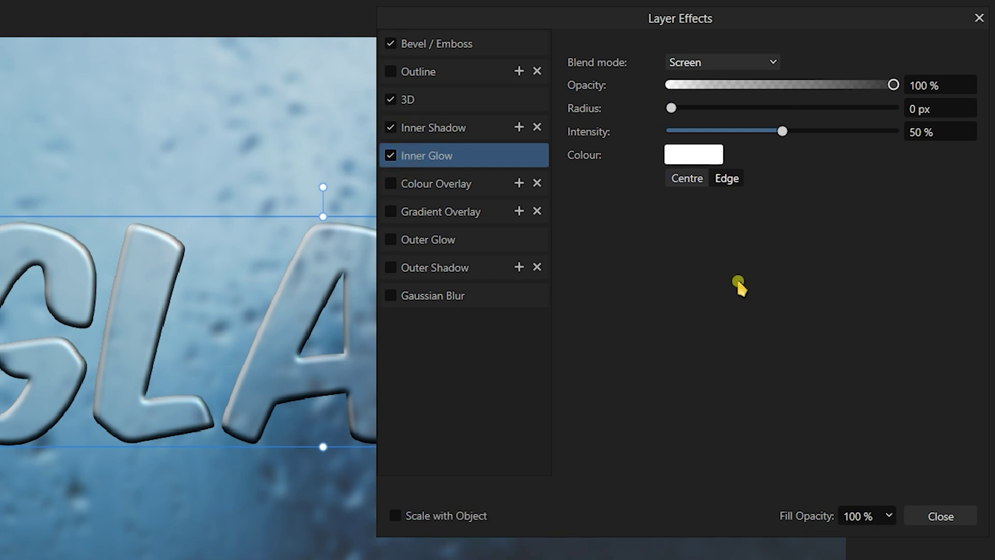
pyautogui.click(937, 86)
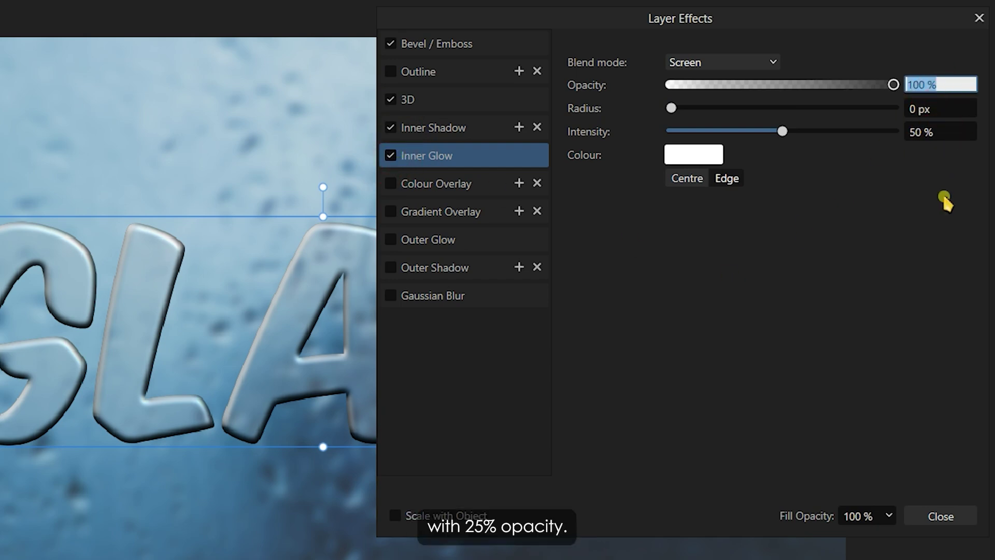
pyautogui.write('25')
pyautogui.press('Return')
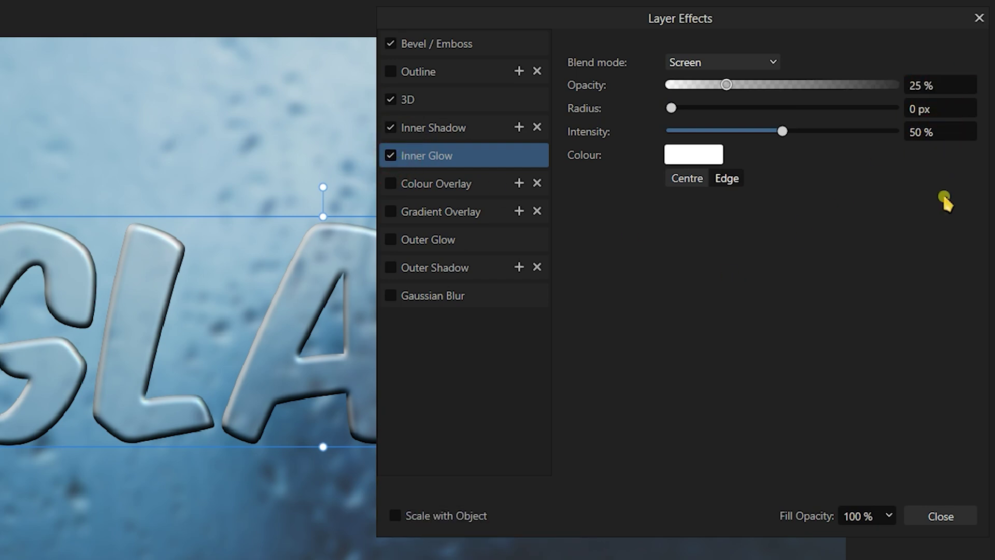
pyautogui.click(925, 108)
pyautogui.write('1')
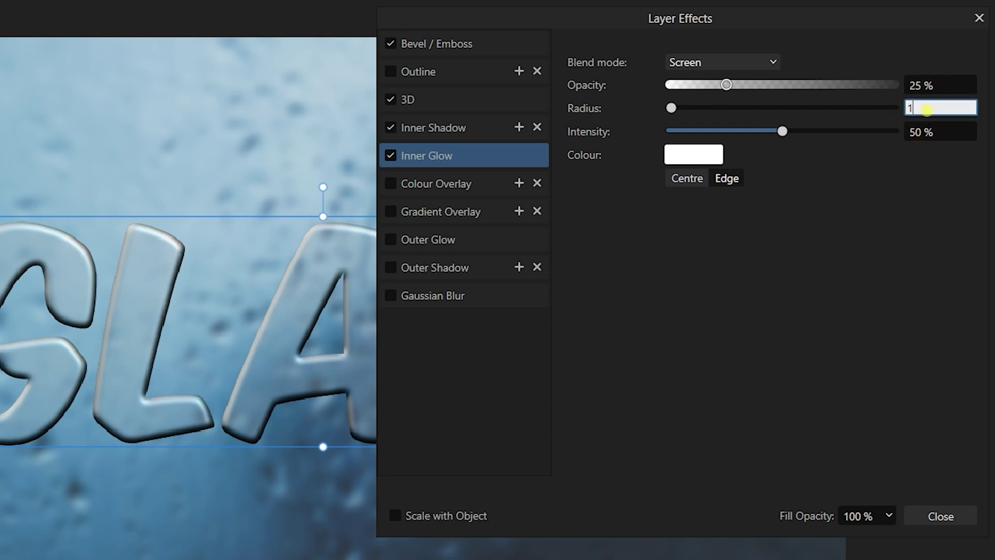
pyautogui.write('0')
pyautogui.press('Return')
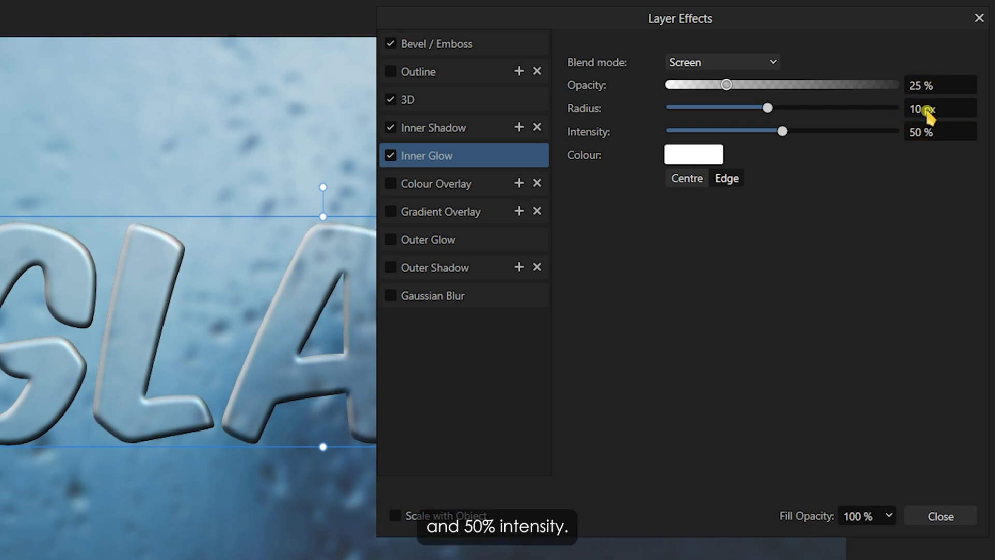
# Step: Enable Outer Glow at 75% opacity, 5 px radius and 25% intensity
pyautogui.click(390, 240)
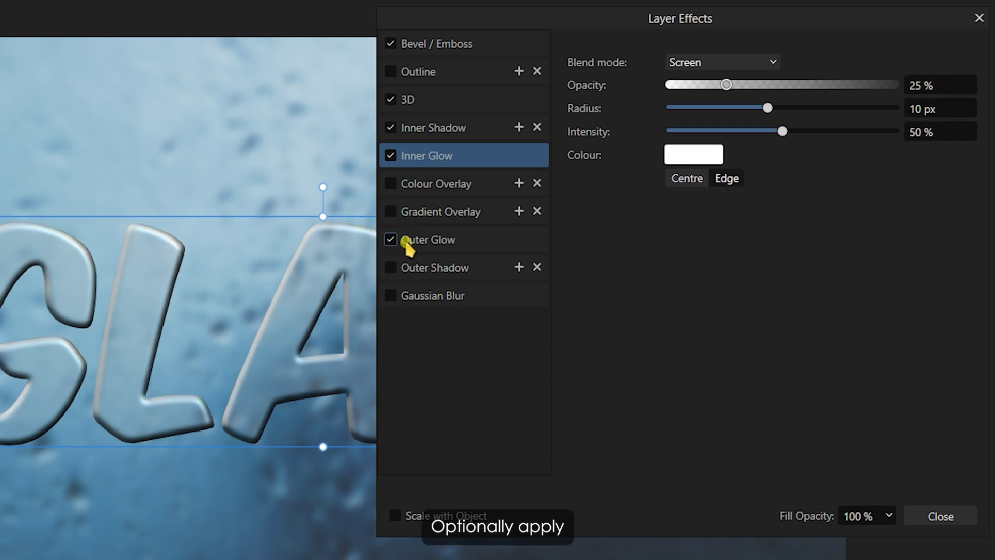
pyautogui.click(411, 238)
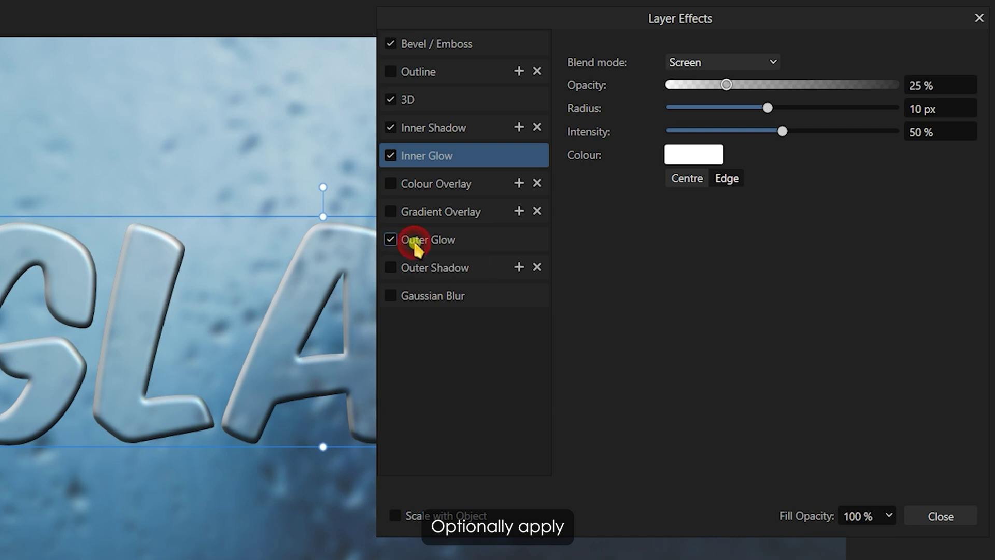
pyautogui.click(933, 85)
pyautogui.write('75')
pyautogui.press('Return')
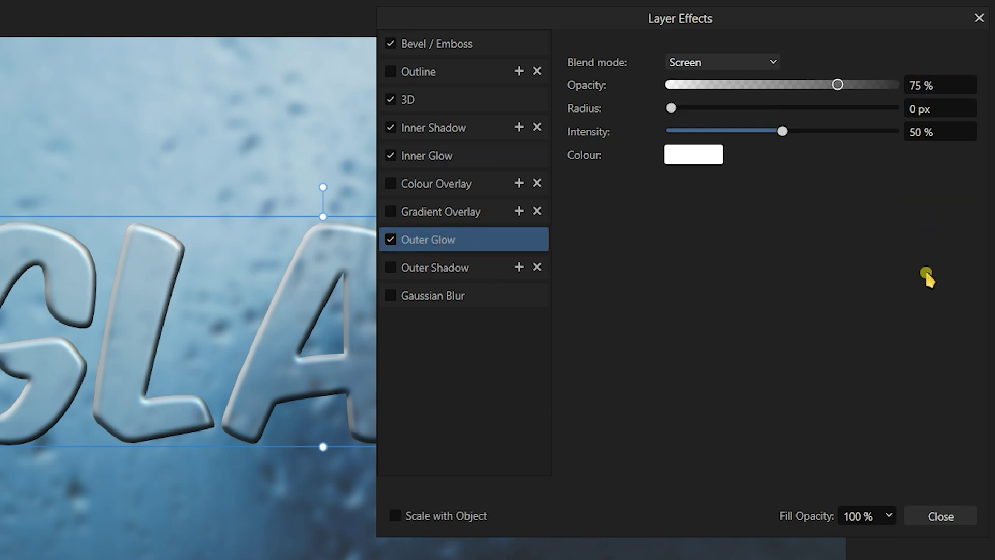
pyautogui.click(931, 110)
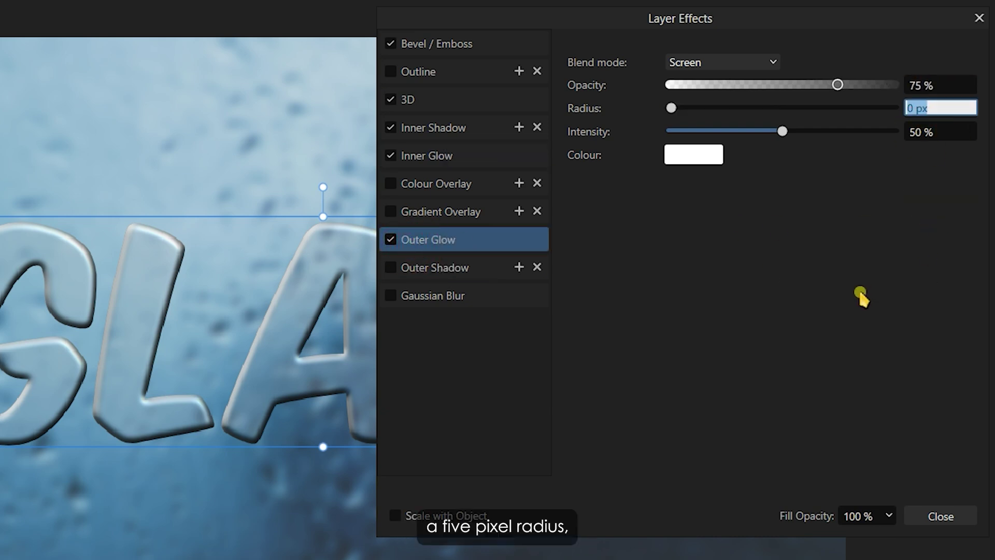
pyautogui.write('5')
pyautogui.press('Return')
pyautogui.click(937, 134)
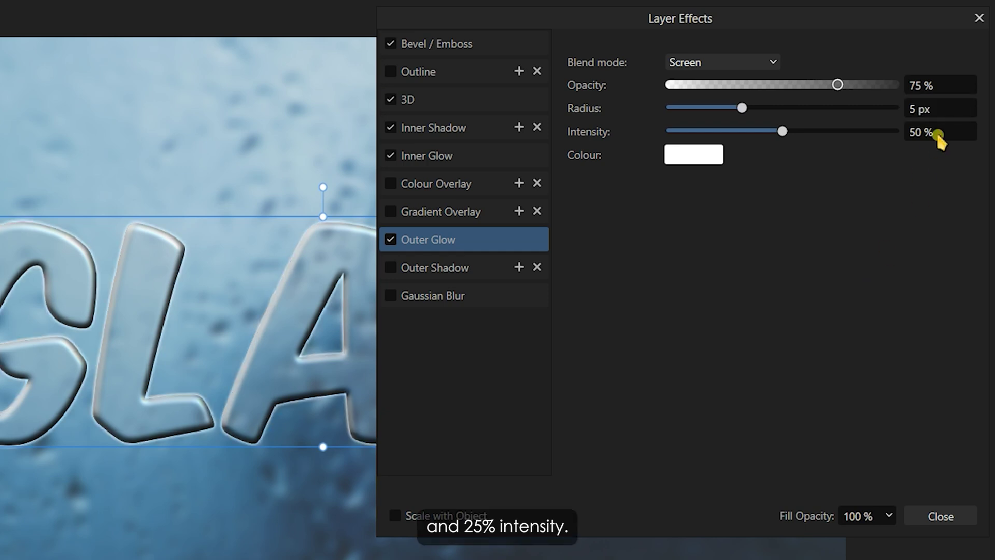
pyautogui.write('25')
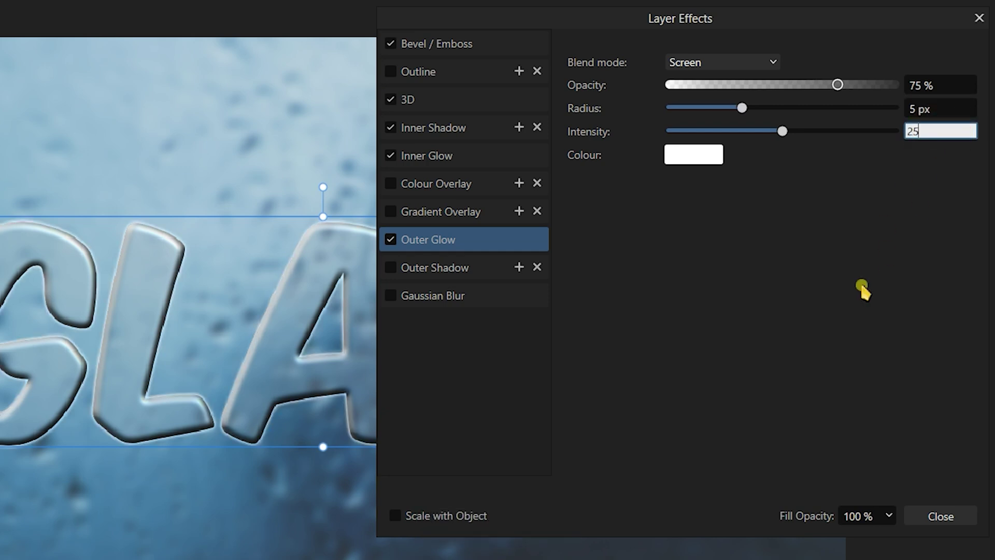
pyautogui.press('Return')
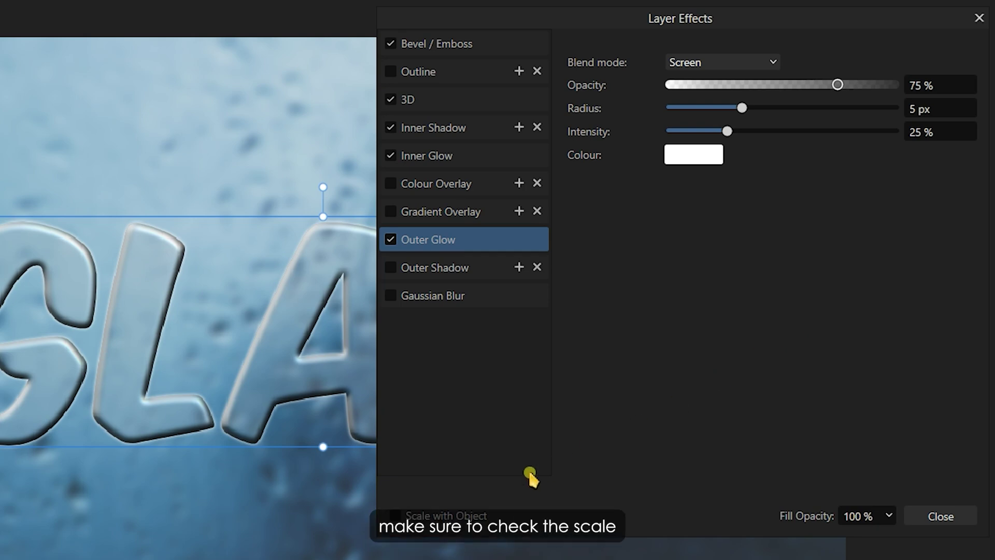
# Step: Turn on Scale with Object for the effects and close Layer Effects
pyautogui.click(395, 515)
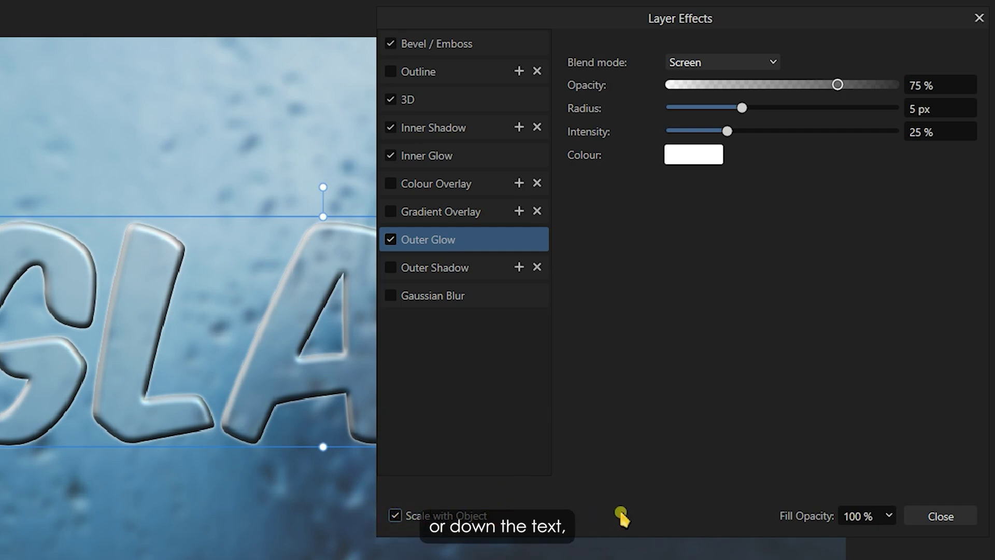
pyautogui.click(968, 518)
# Step: Replace the text GLASS with 'Affinity'
pyautogui.click(455, 286)
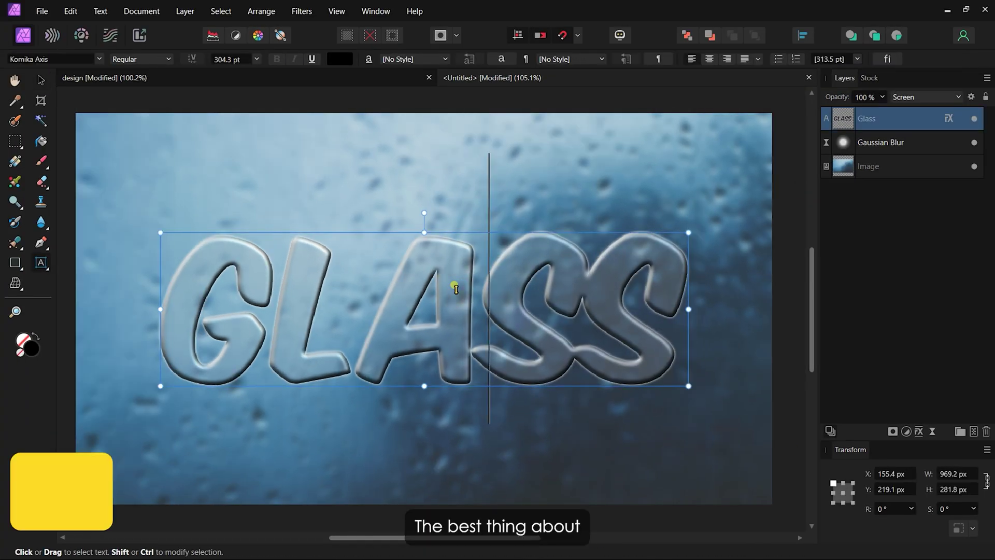
pyautogui.hotkey('ctrl', 'a')
pyautogui.write('Affinity')
pyautogui.press('Escape')
pyautogui.press('v')
# Step: Shrink the AFFINITY text and centre it horizontally and vertically on the page
pyautogui.moveTo(123, 238); pyautogui.dragTo(267, 305)
pyautogui.click(803, 35)
pyautogui.click(831, 77)
pyautogui.click(831, 141)
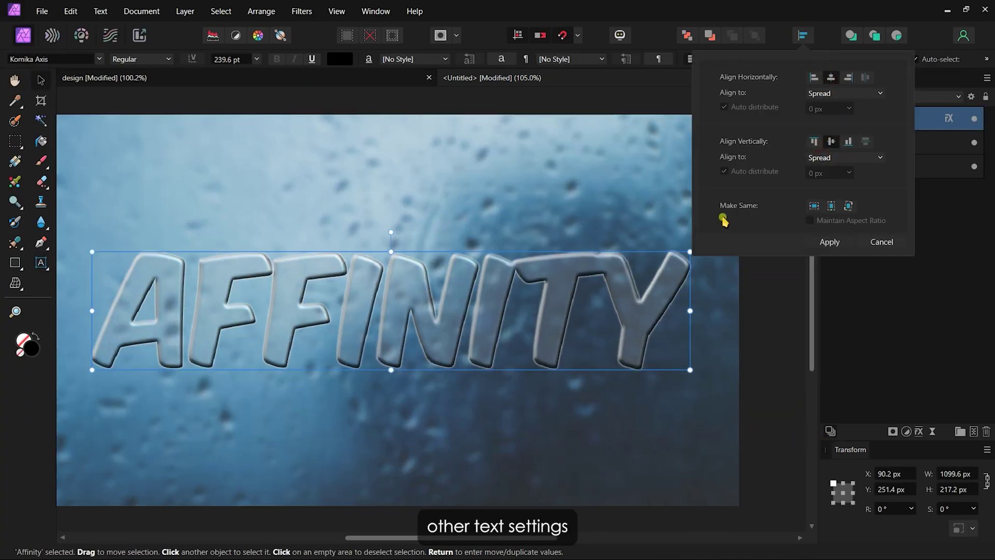
# Step: Change the text's font to Century Gothic from Favourites
pyautogui.click(690, 292)
pyautogui.click(52, 58)
pyautogui.click(108, 73)
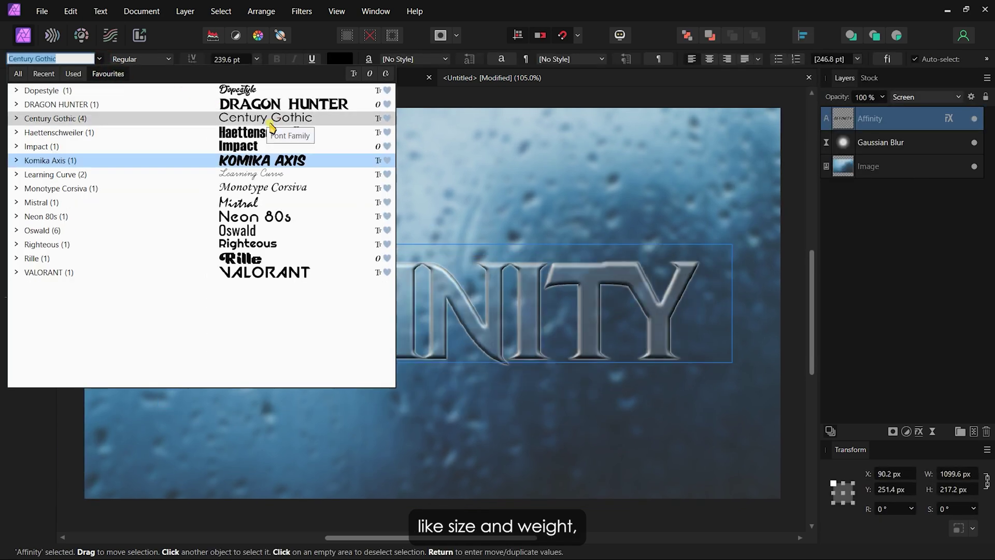
pyautogui.click(239, 118)
pyautogui.click(143, 59)
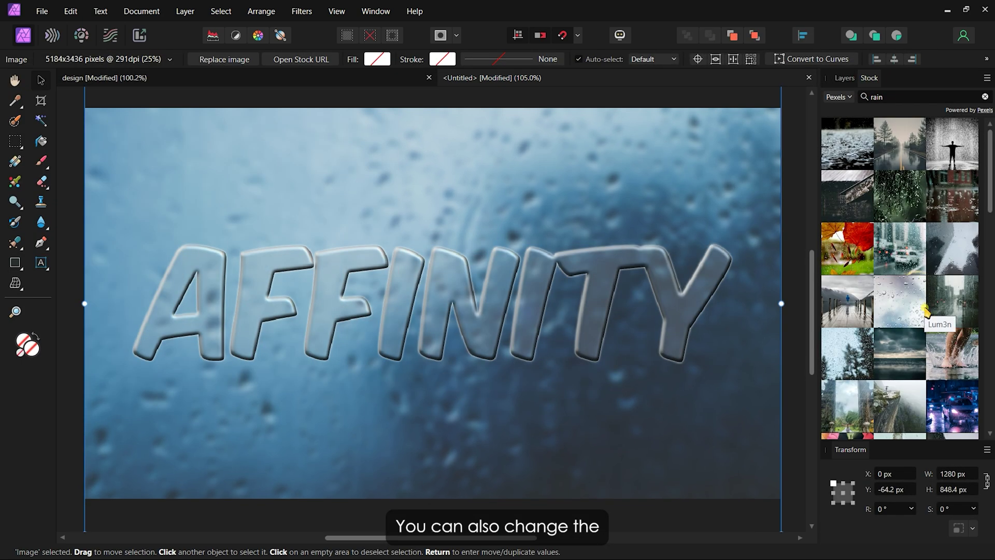
# Step: Place the water-drop stock photo and move it below the Gaussian Blur layer
pyautogui.moveTo(925, 311); pyautogui.dragTo(618, 233)
pyautogui.click(845, 77)
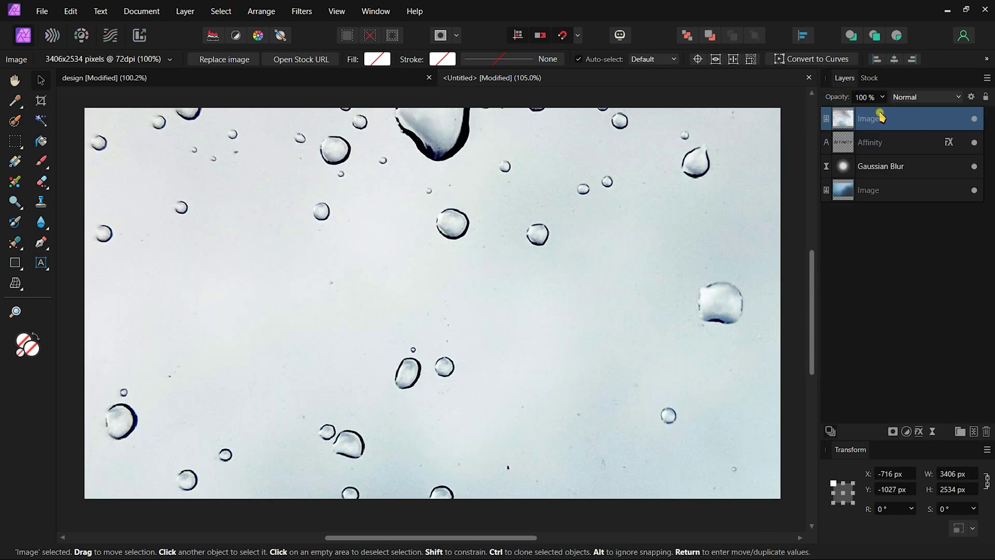
pyautogui.moveTo(883, 121); pyautogui.dragTo(876, 178)
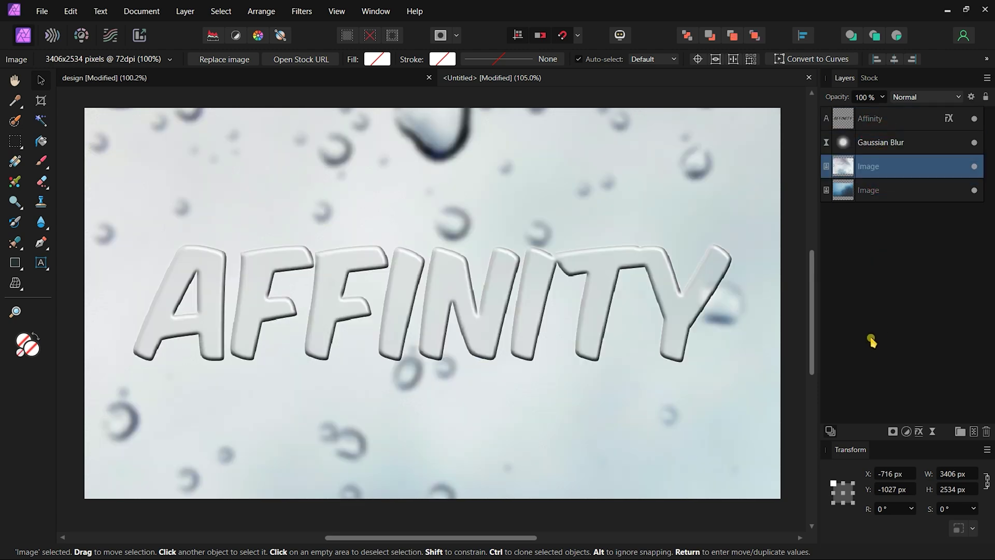